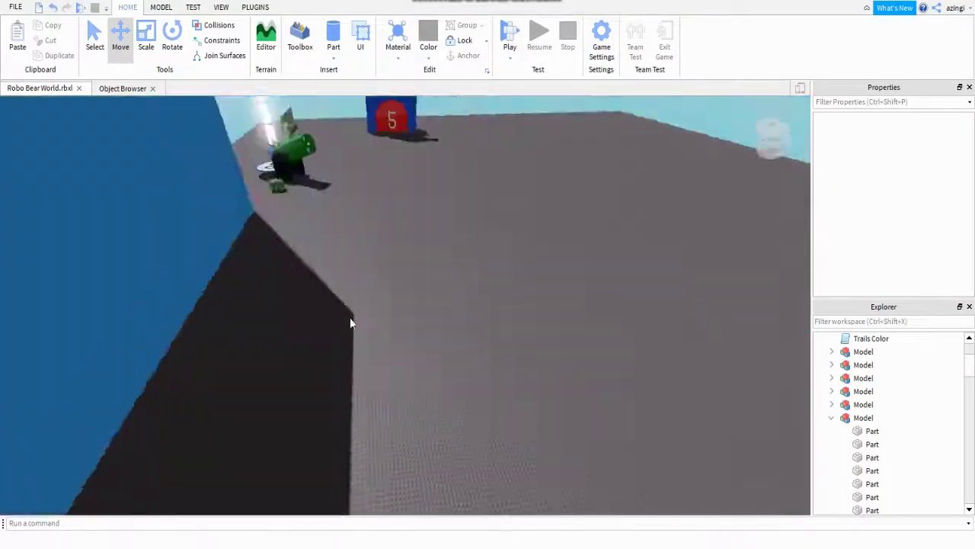
{"action": "left_click", "coordinate": [264, 242]}
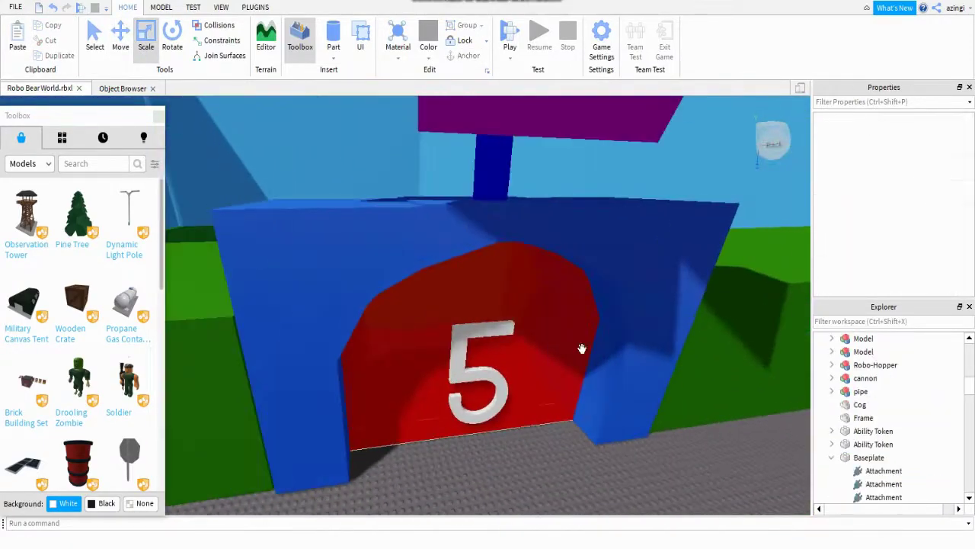
{"action": "left_click", "coordinate": [577, 347]}
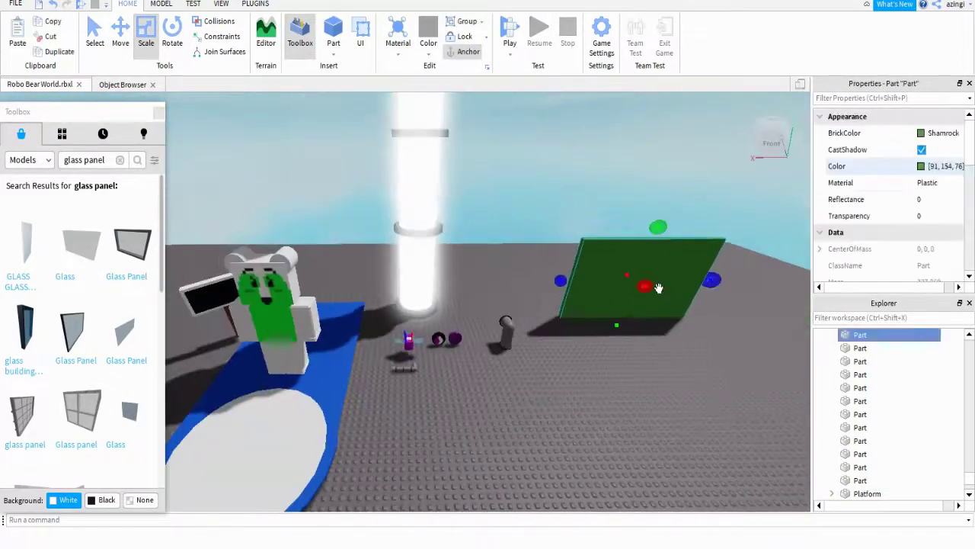
- Open the large green panel's BrickColor for editing, and focus on the small glass panel by the building's opening for scaling
{"action": "left_click", "coordinate": [932, 133]}
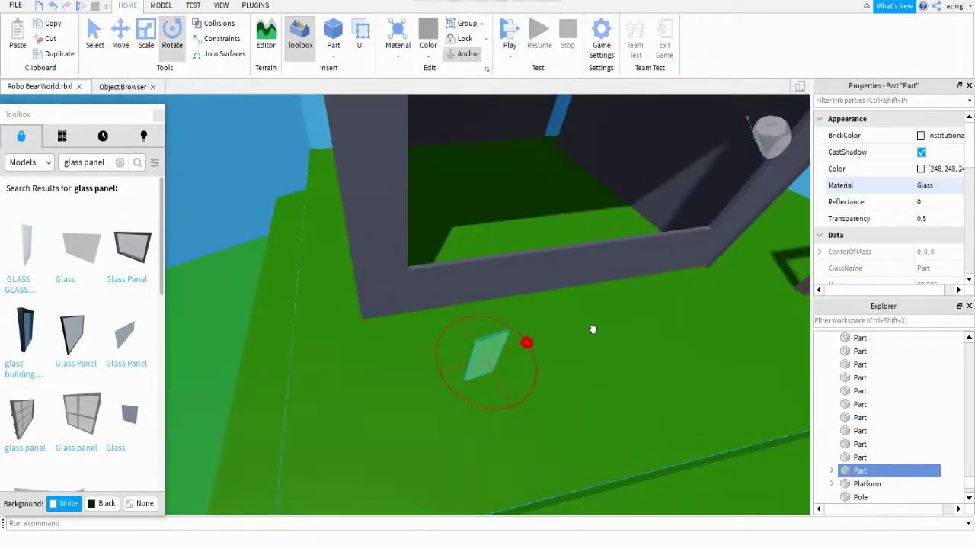
{"action": "key", "text": "ctrl+3"}
{"action": "key", "text": "f"}
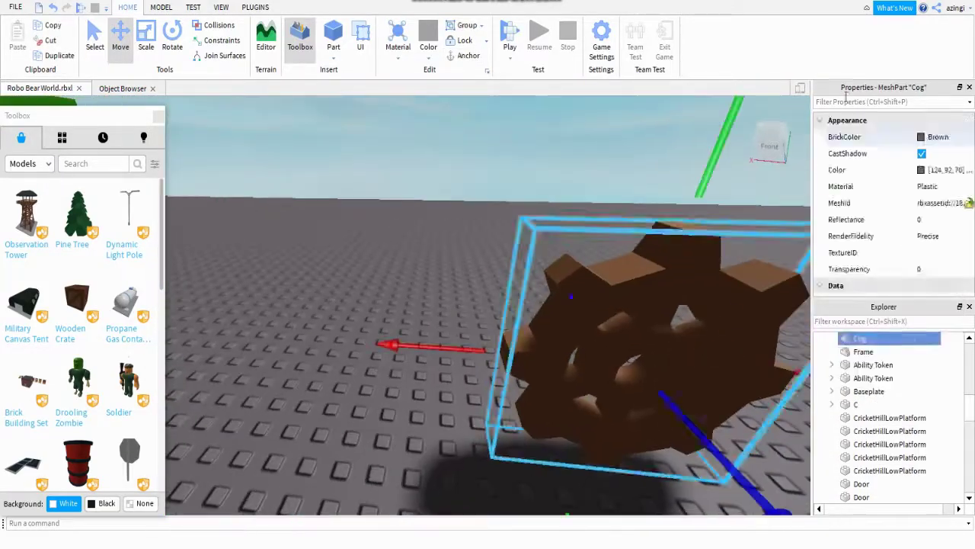
- Set the brown cog's BrickColor to Ghost grey and rotate a cog copy to match the building's side wall
{"action": "left_click", "coordinate": [933, 136]}
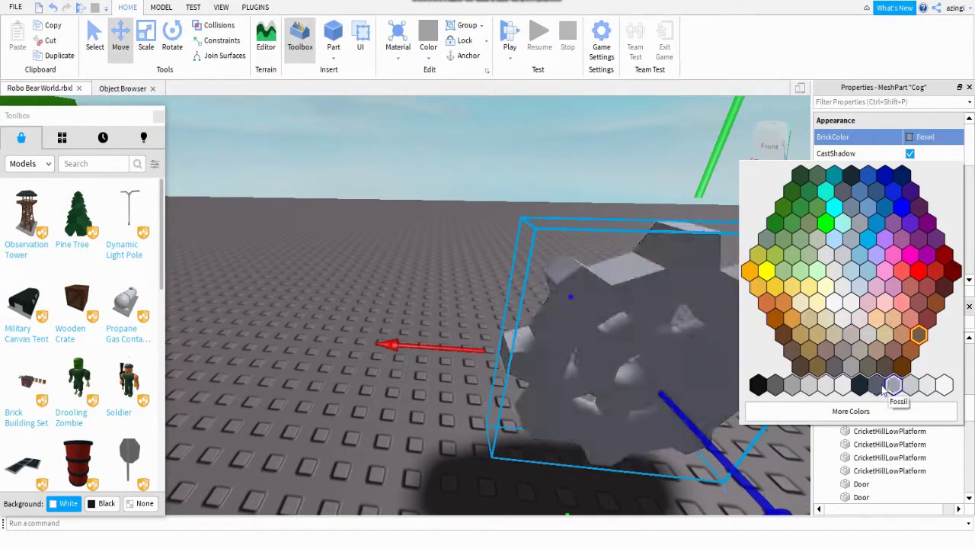
{"action": "left_click", "coordinate": [854, 268]}
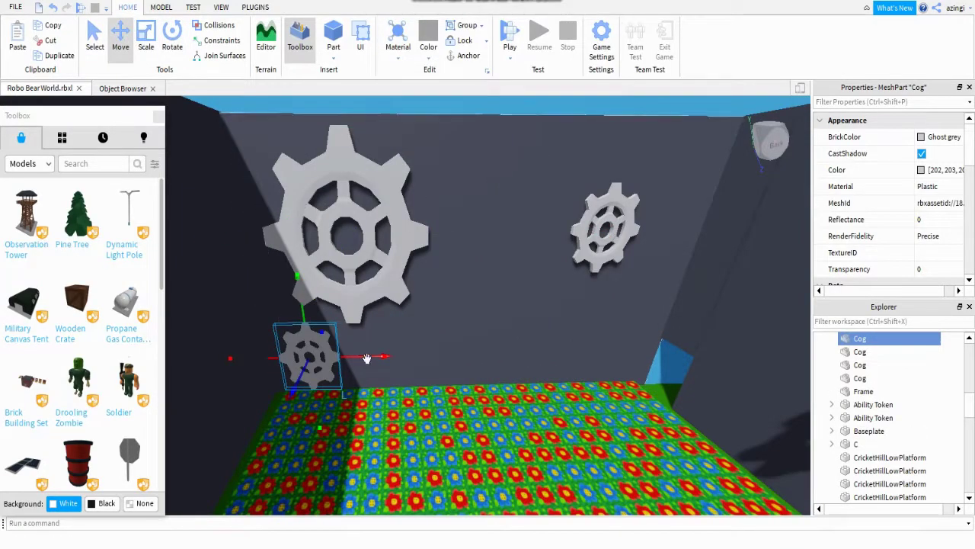
{"action": "left_click", "coordinate": [178, 48]}
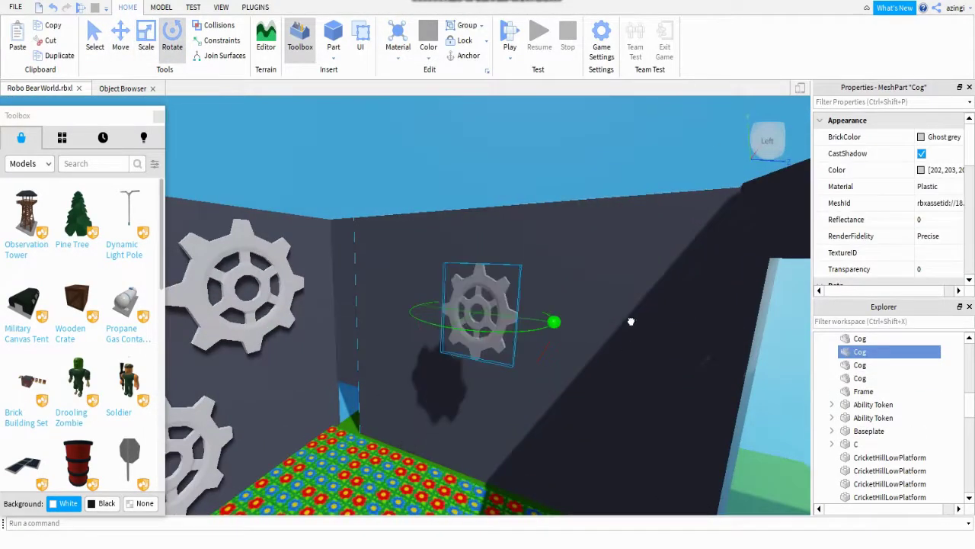
{"action": "right_click_drag", "start_coordinate": [631, 321], "coordinate": [392, 372]}
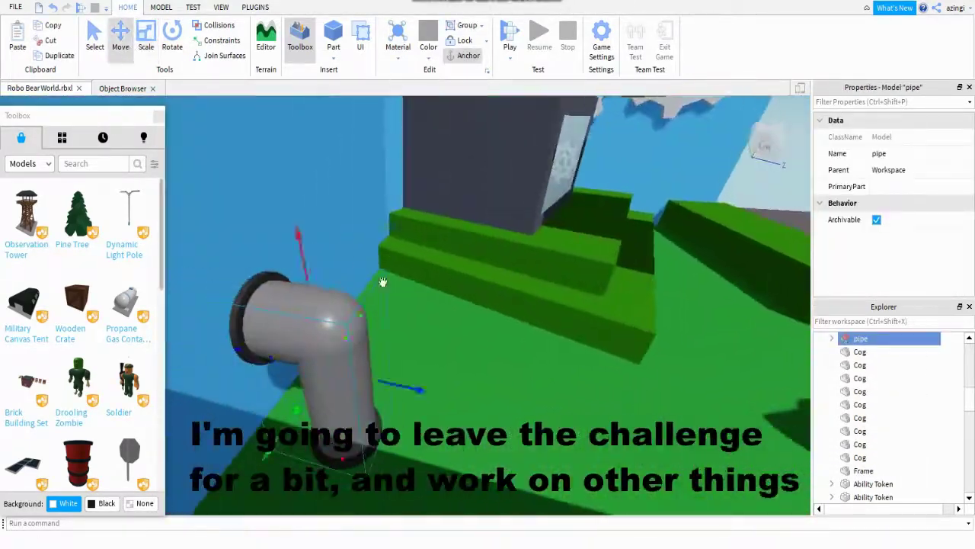
- Duplicate the bent pipe model and move the copy beside the original along the blue wall
{"action": "right_click_drag", "start_coordinate": [382, 281], "coordinate": [397, 151]}
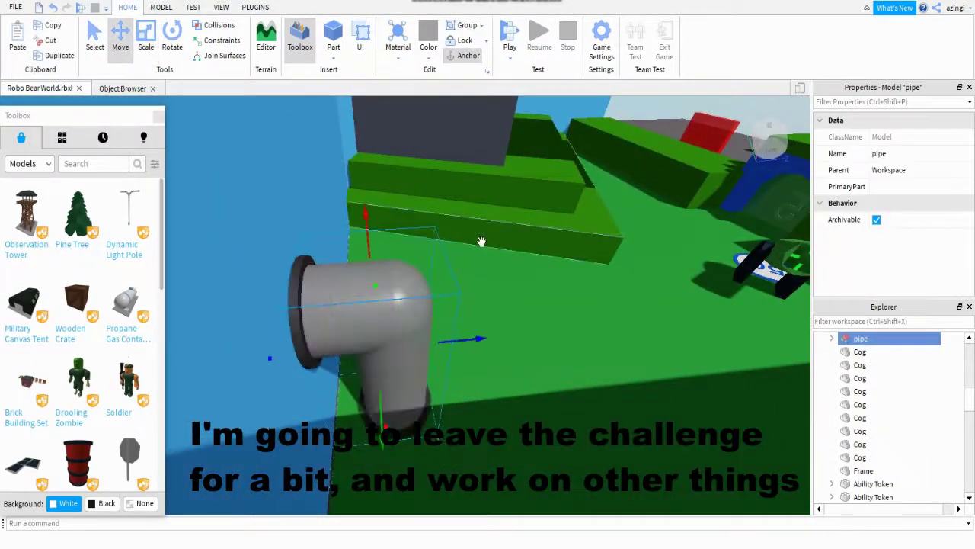
{"action": "key", "text": "ctrl+d"}
{"action": "left_click_drag", "start_coordinate": [443, 350], "coordinate": [360, 190]}
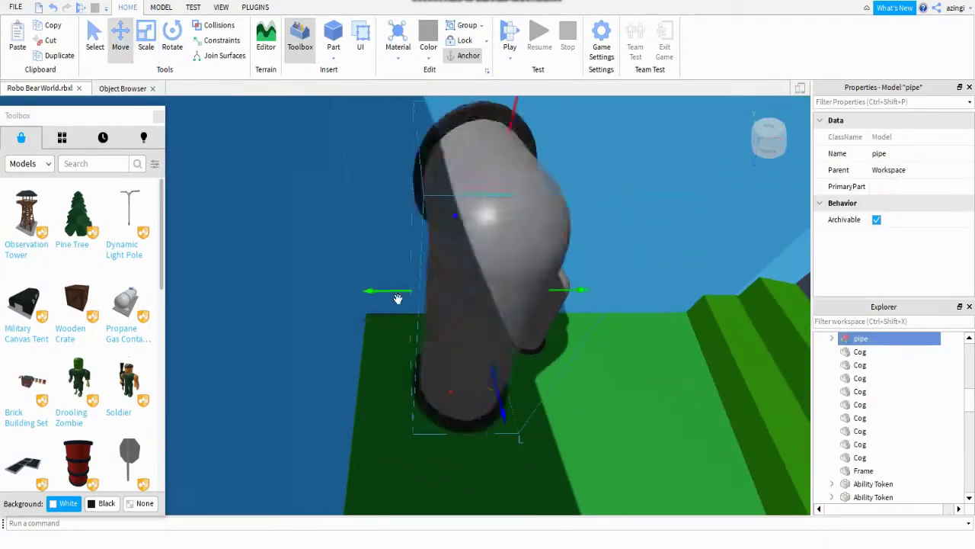
{"action": "right_click_drag", "start_coordinate": [397, 298], "coordinate": [505, 377]}
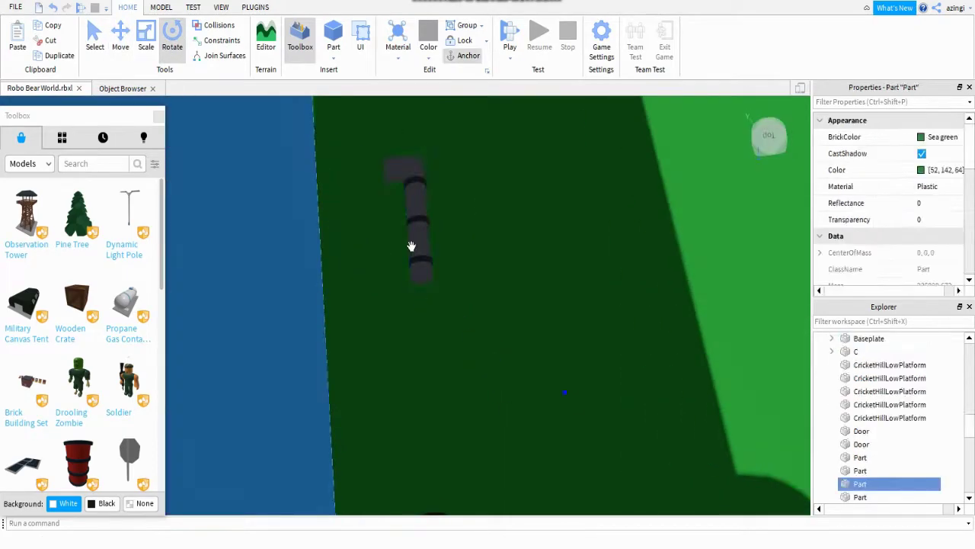
- Rotate the small cylindrical model next to the large pipes near the wall corner
{"action": "right_click_drag", "start_coordinate": [450, 256], "coordinate": [438, 264]}
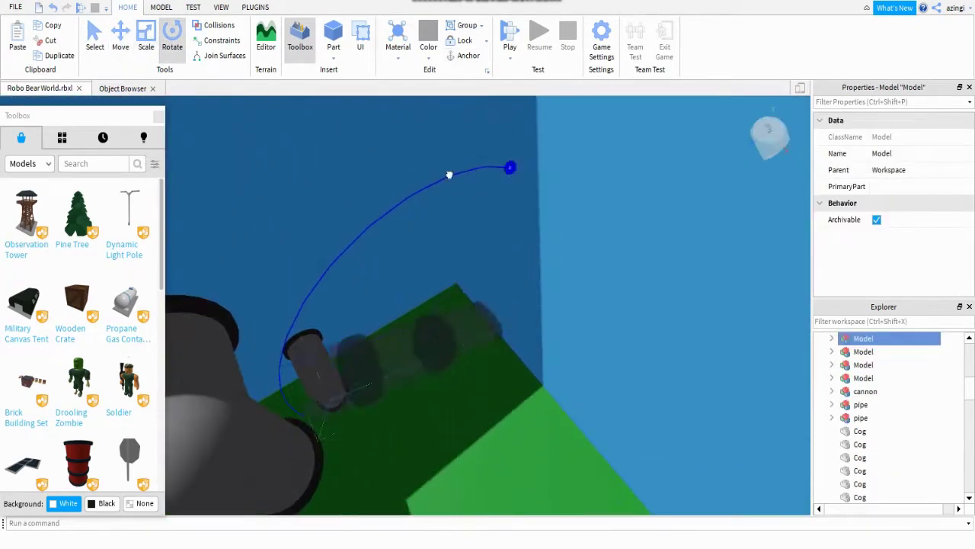
{"action": "right_click_drag", "start_coordinate": [397, 102], "coordinate": [498, 130]}
{"action": "left_click", "coordinate": [675, 152]}
{"action": "scroll", "coordinate": [675, 152], "scroll_direction": "down", "scroll_amount": 5}
{"action": "left_click", "coordinate": [587, 272]}
{"action": "scroll", "coordinate": [452, 351], "scroll_direction": "up", "scroll_amount": 5}
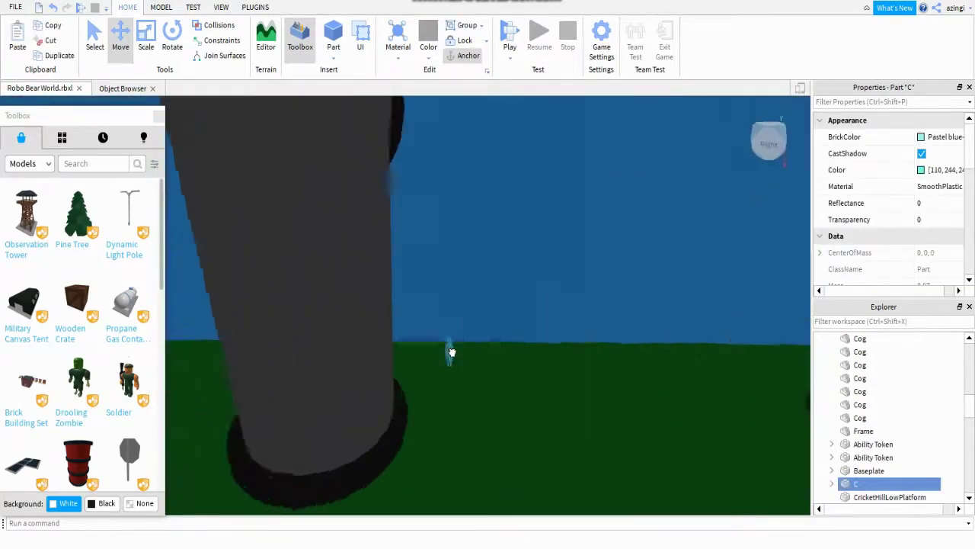
- Position and rotate the round token part beside the base of the large pipe
{"action": "scroll", "coordinate": [452, 352], "scroll_direction": "down", "scroll_amount": 3}
{"action": "left_click", "coordinate": [444, 394]}
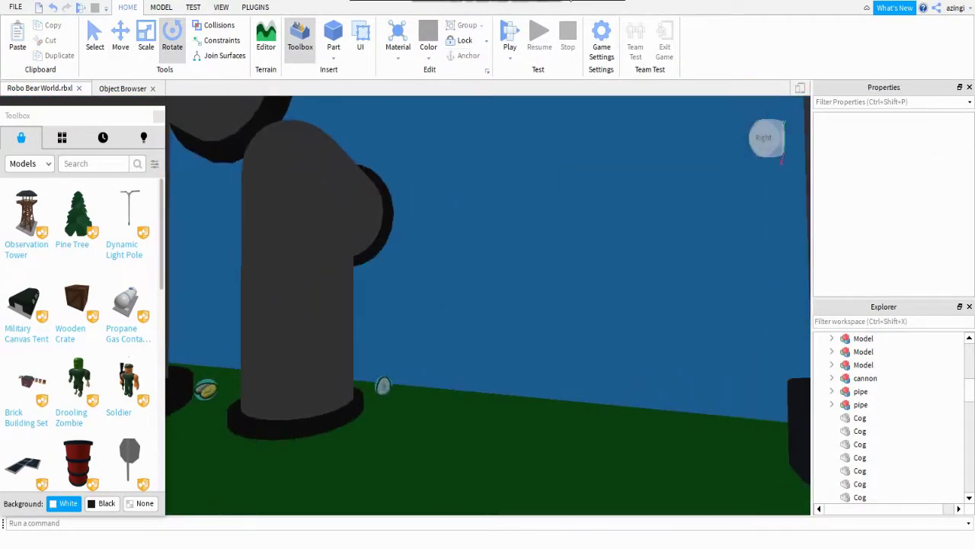
{"action": "scroll", "coordinate": [584, 246], "scroll_direction": "down", "scroll_amount": 3}
{"action": "left_click", "coordinate": [403, 327]}
{"action": "key", "text": "ctrl+3"}
{"action": "right_click_drag", "start_coordinate": [404, 381], "coordinate": [454, 378]}
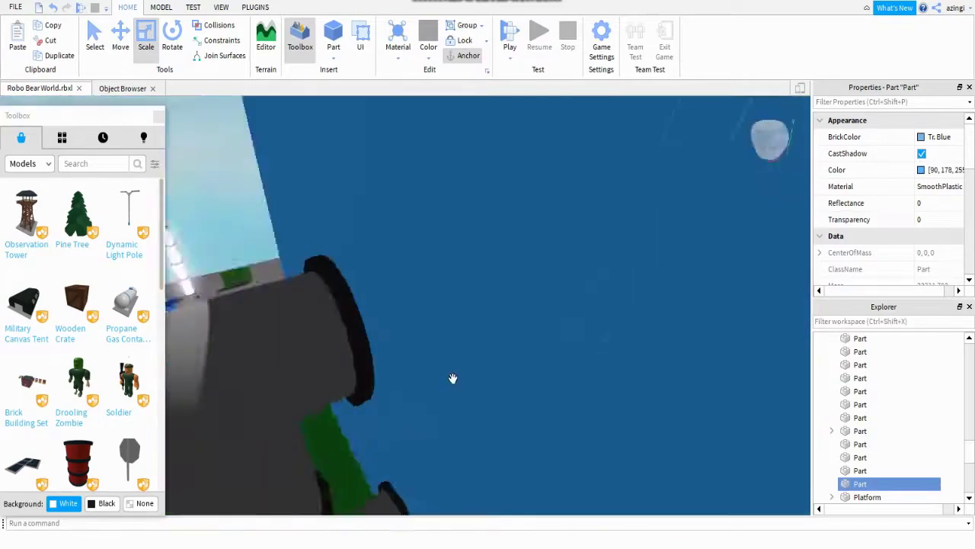
{"action": "left_click", "coordinate": [585, 333]}
{"action": "right_click_drag", "start_coordinate": [585, 333], "coordinate": [644, 348]}
- Search the Toolbox models for "plate" and place a flat grey plate near the edge of the green field
{"action": "left_click", "coordinate": [93, 163]}
{"action": "type", "text": "pa"}
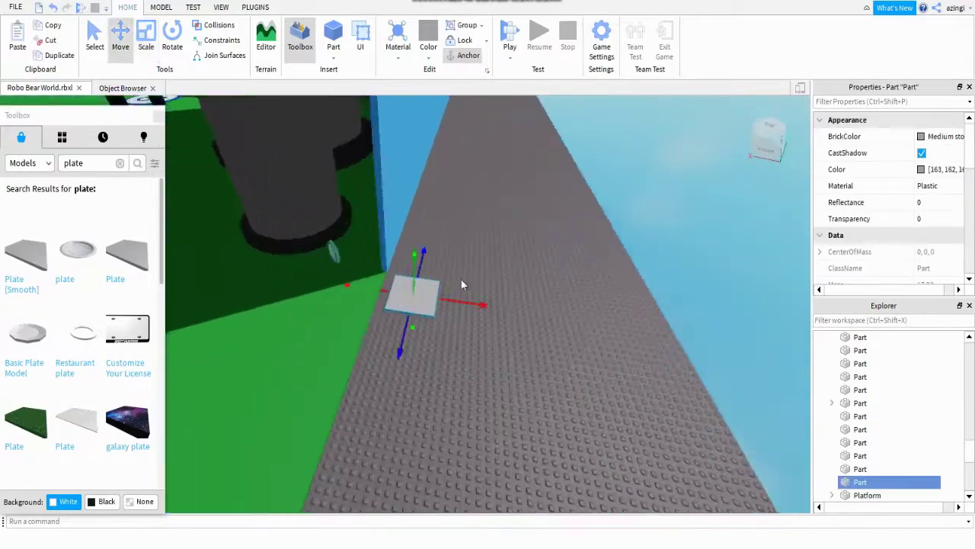
{"action": "right_click_drag", "start_coordinate": [461, 282], "coordinate": [505, 305]}
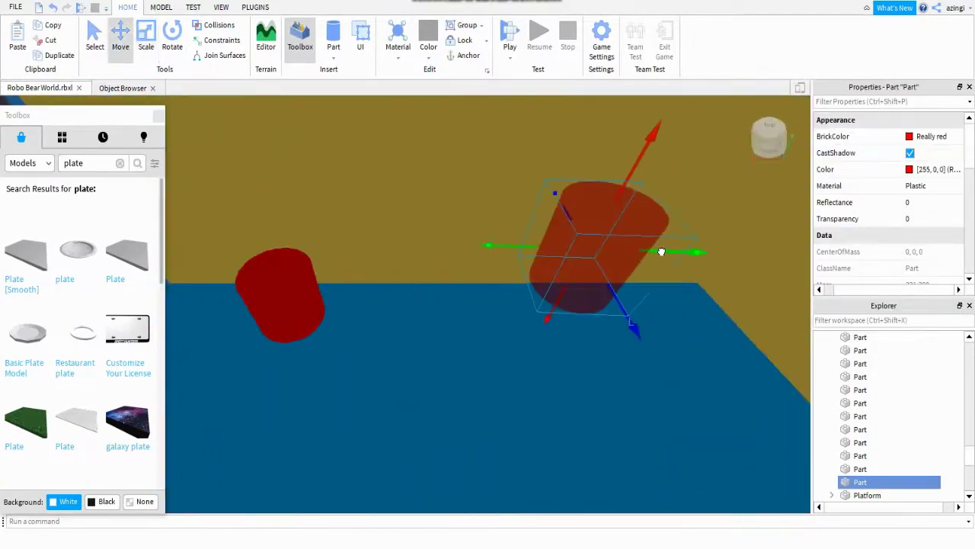
- Arrange the red cylinders on the blue floor and rotate the small grey part in front of them
{"action": "right_click_drag", "start_coordinate": [661, 251], "coordinate": [487, 172]}
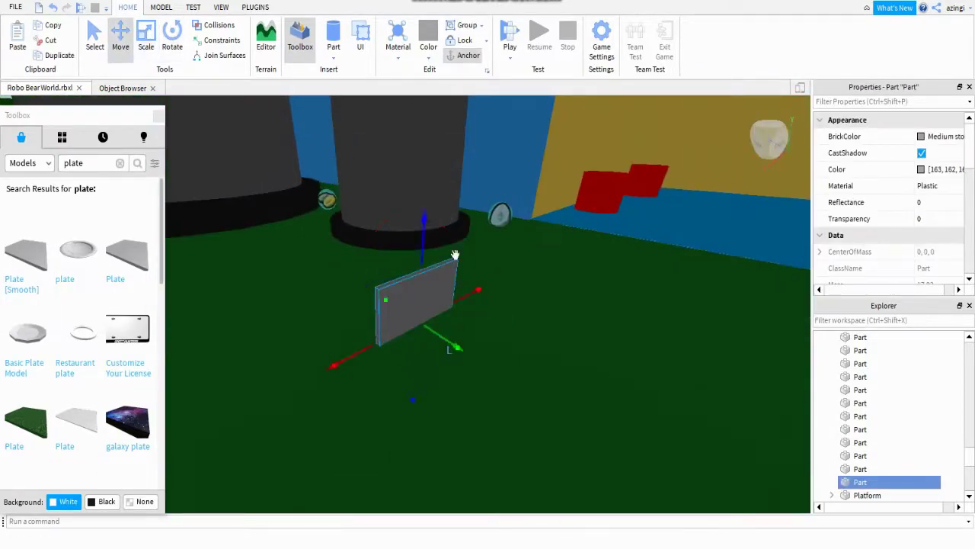
{"action": "key", "text": "ctrl+2"}
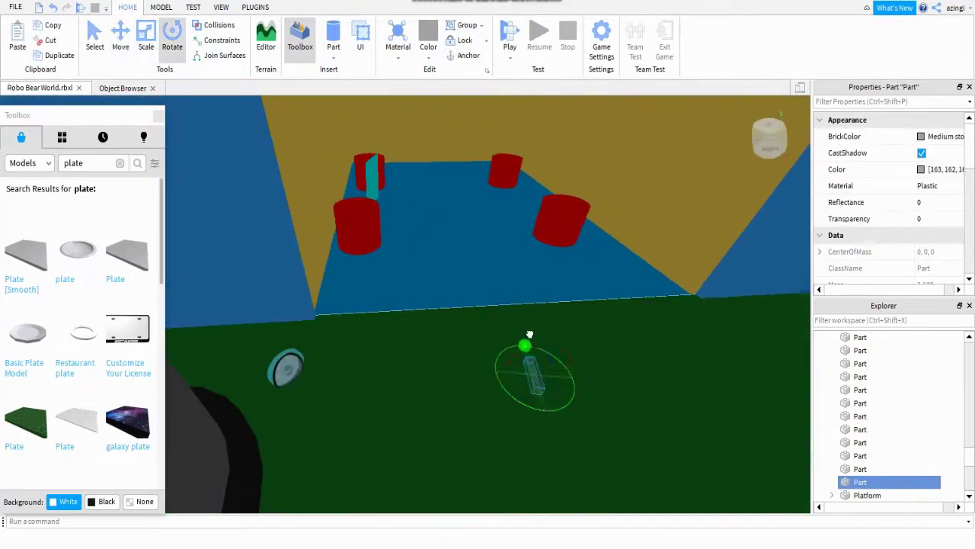
{"action": "right_click_drag", "start_coordinate": [529, 334], "coordinate": [566, 436]}
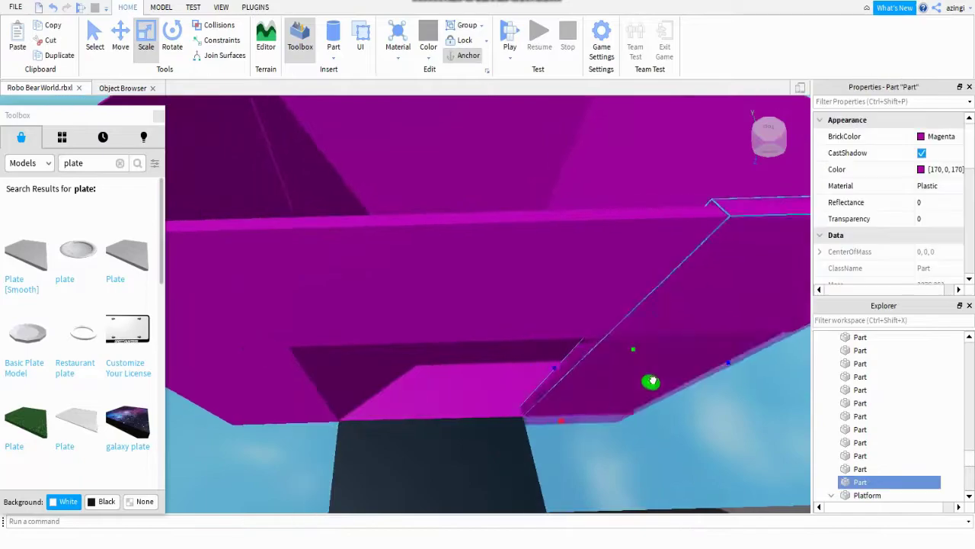
- Resize the magenta wall part beside the opening above the dark platform
{"action": "left_click", "coordinate": [516, 422]}
{"action": "left_click", "coordinate": [565, 351]}
{"action": "left_click", "coordinate": [614, 324]}
{"action": "left_click", "coordinate": [767, 348]}
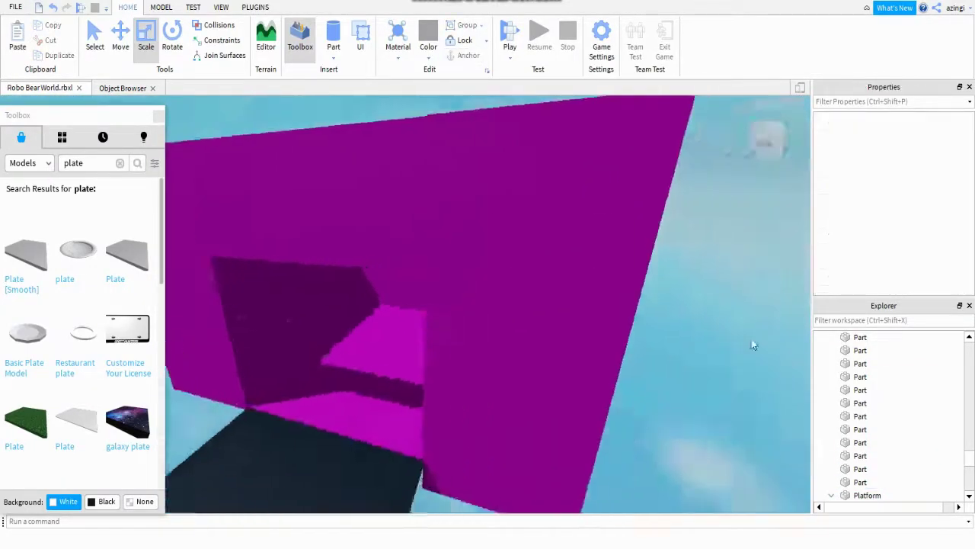
{"action": "left_click", "coordinate": [644, 262]}
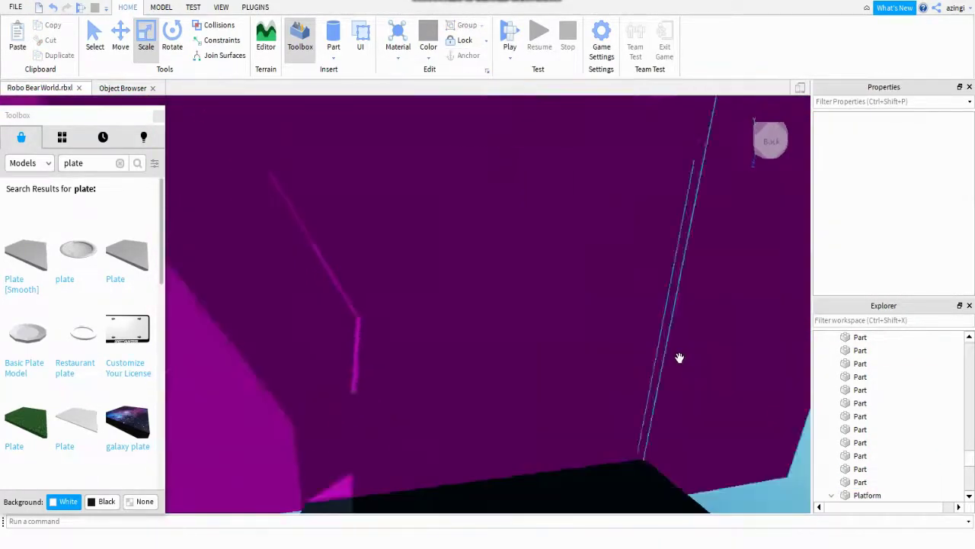
{"action": "left_click", "coordinate": [455, 228]}
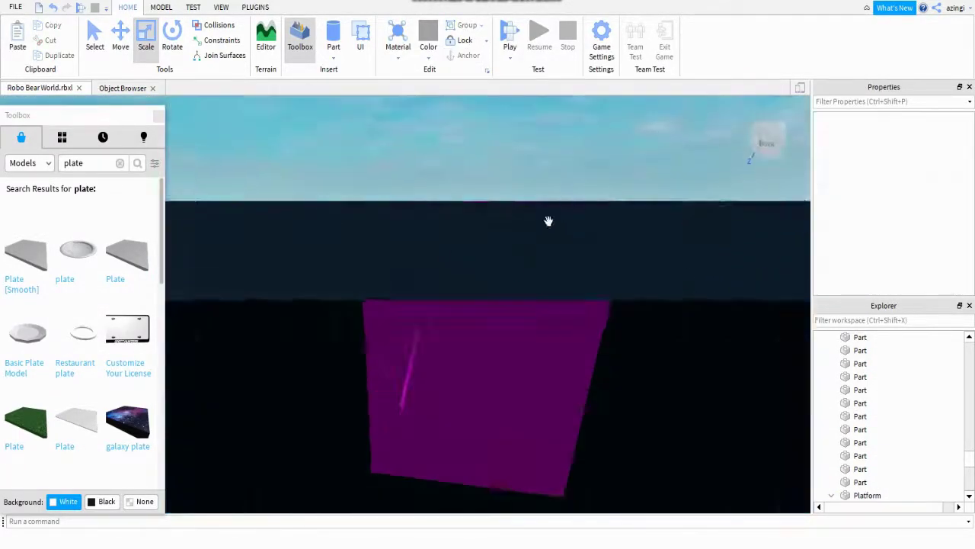
{"action": "left_click", "coordinate": [459, 279]}
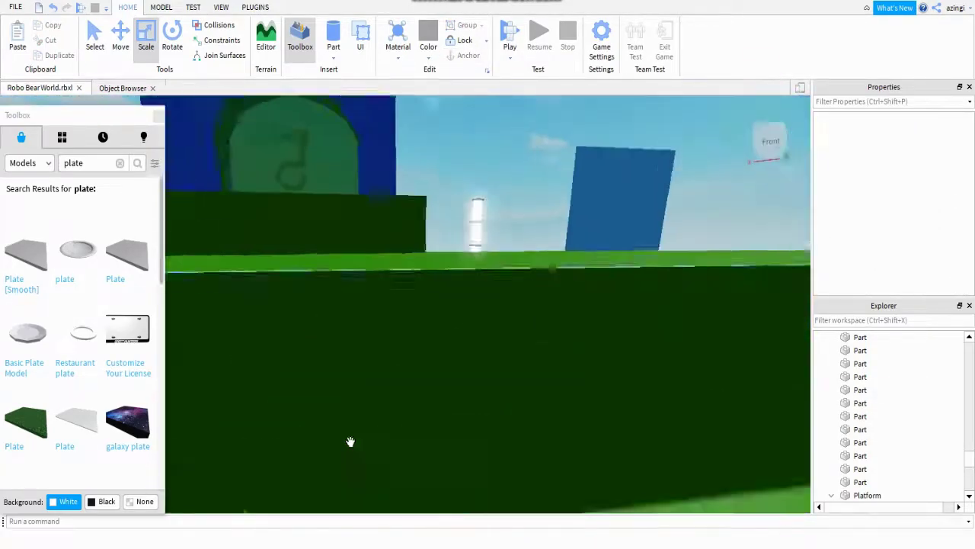
- Select the Toothpaste-coloured part by the red cylinders and switch to rotating it
{"action": "left_click", "coordinate": [524, 293]}
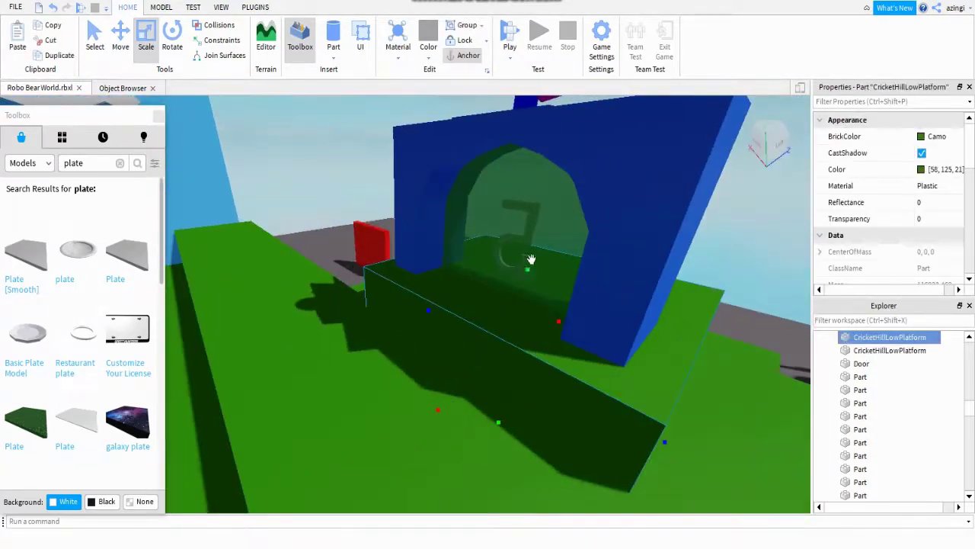
{"action": "left_click", "coordinate": [409, 277]}
{"action": "left_click", "coordinate": [381, 364]}
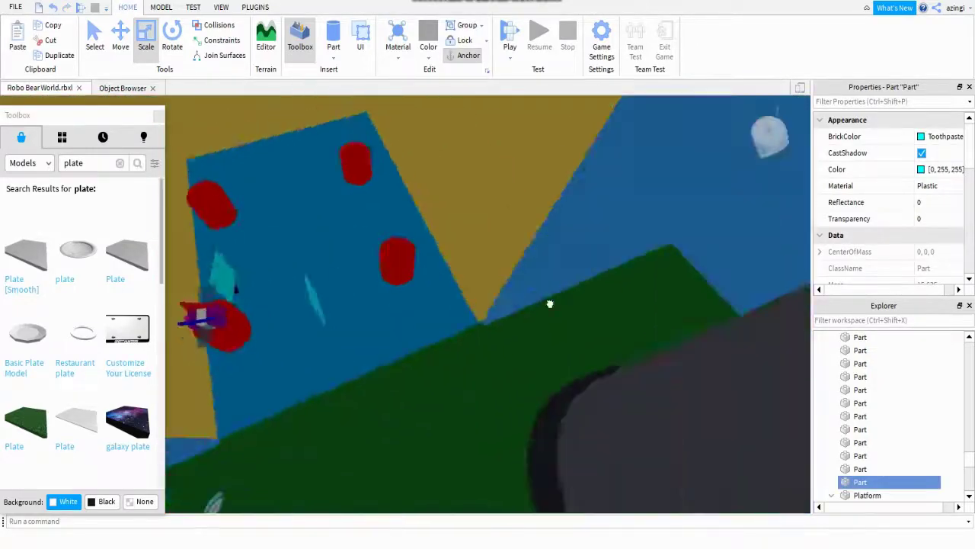
{"action": "key", "text": "ctrl+4"}
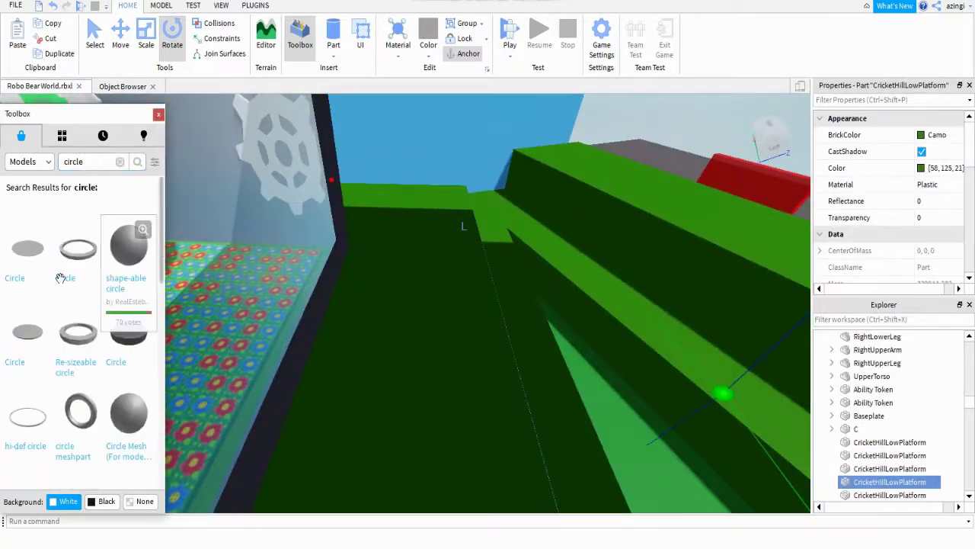
- Insert the ring-shaped Circle model onto the flower field and colour the ring's individual segments Really red
{"action": "left_click_drag", "start_coordinate": [77, 249], "coordinate": [320, 420]}
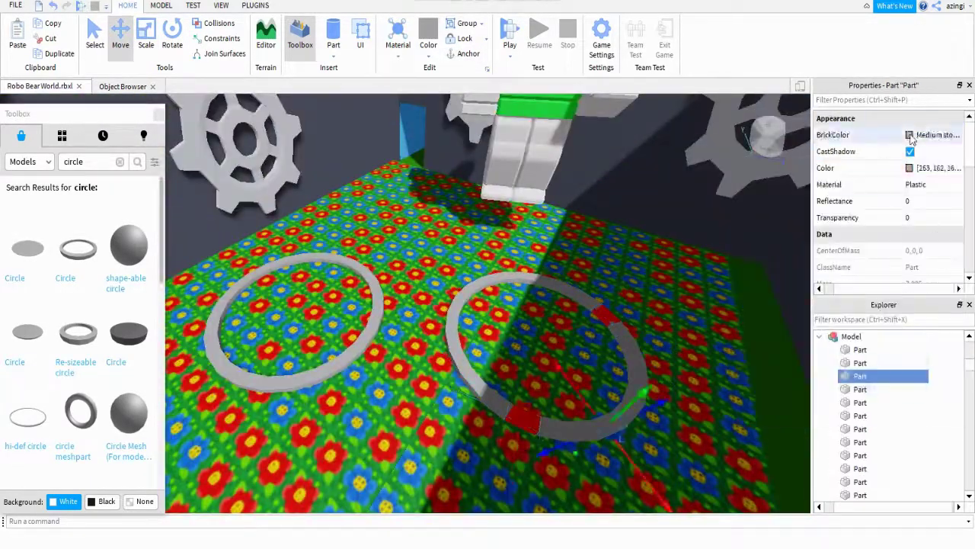
{"action": "left_click", "coordinate": [918, 259]}
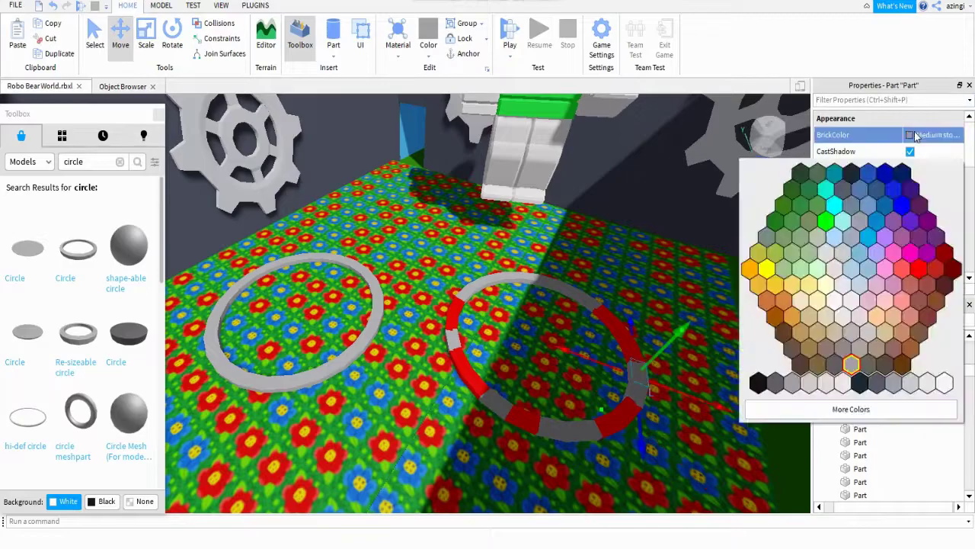
{"action": "left_click", "coordinate": [918, 134]}
{"action": "key", "text": "Up"}
{"action": "key", "text": "Up"}
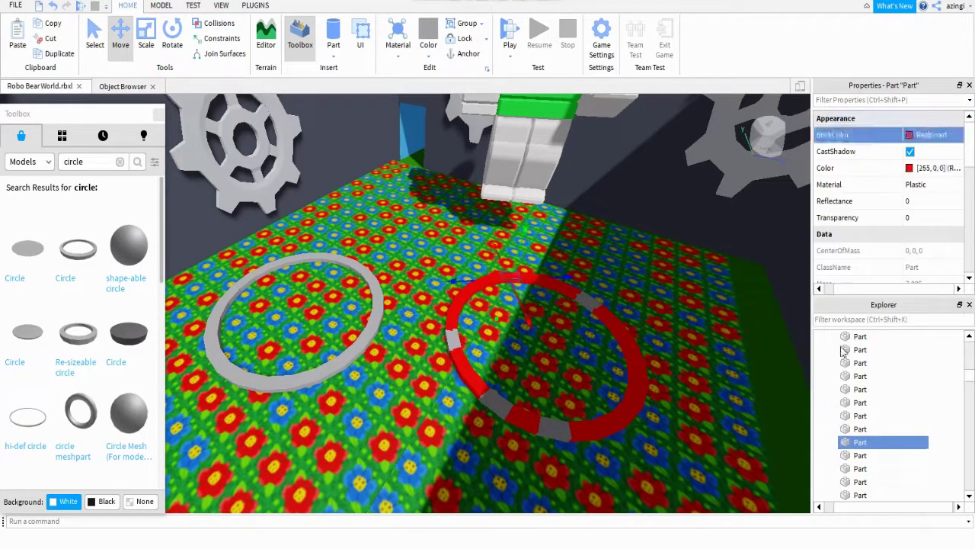
{"action": "key", "text": "Down"}
{"action": "key", "text": "Down"}
{"action": "left_click", "coordinate": [918, 134]}
{"action": "left_click", "coordinate": [918, 263]}
{"action": "left_click", "coordinate": [450, 335]}
{"action": "right_click", "coordinate": [433, 326]}
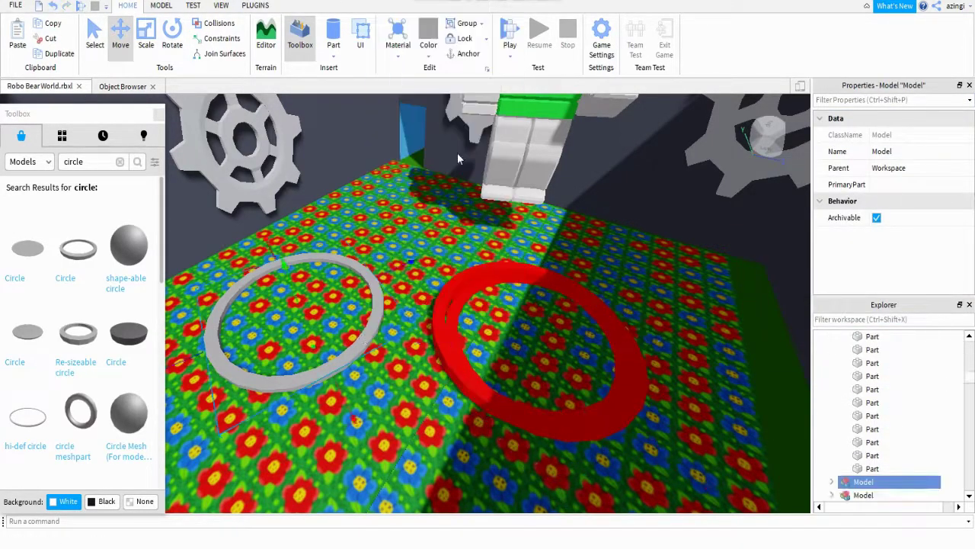
- Replace the remaining grey ring on the flower field with copies of the red ring
{"action": "left_click", "coordinate": [457, 74]}
{"action": "left_click_drag", "start_coordinate": [457, 336], "coordinate": [327, 390]}
{"action": "key", "text": "ctrl+2"}
{"action": "right_click_drag", "start_coordinate": [342, 348], "coordinate": [631, 128]}
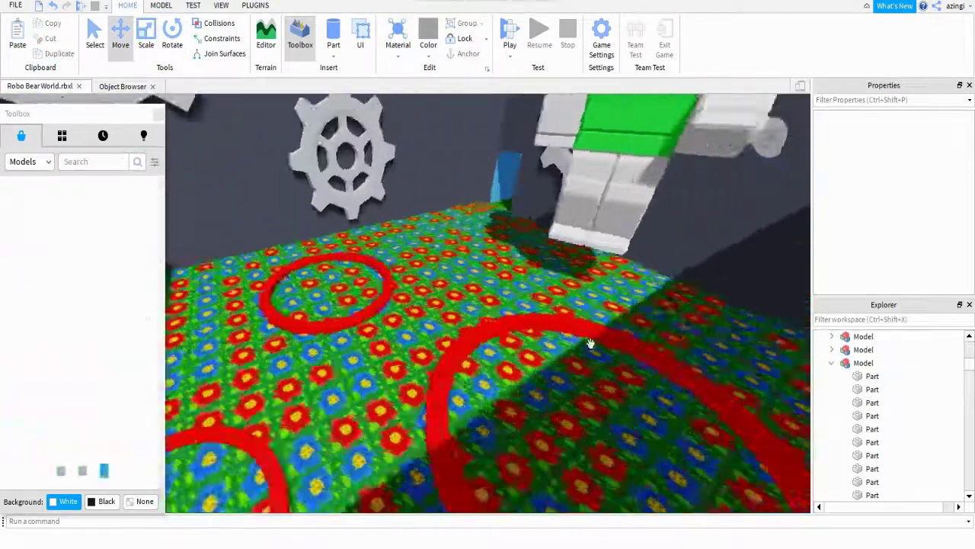
- Load the creator's avatar by username as an R15 character and select its whole model inside the red ring
{"action": "type", "text": "azingi"}
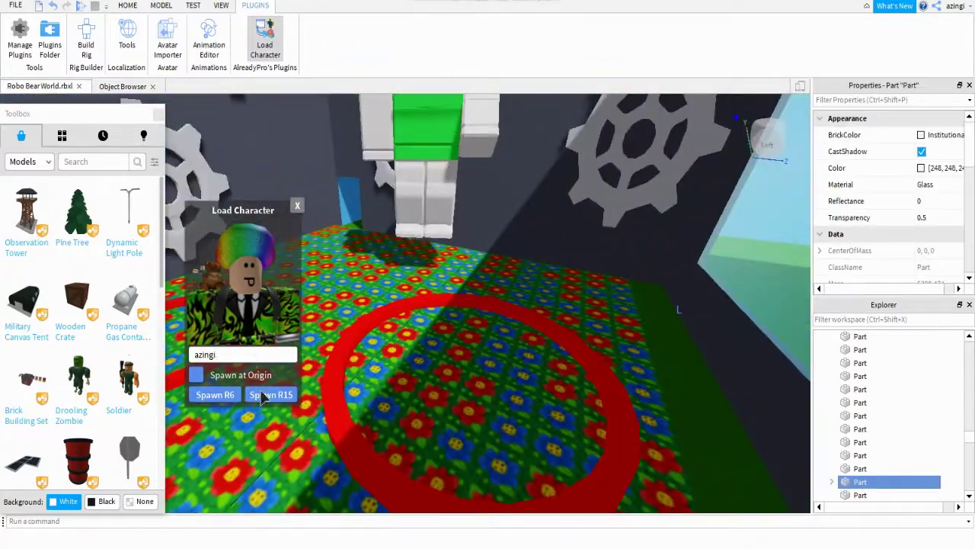
{"action": "left_click", "coordinate": [270, 394]}
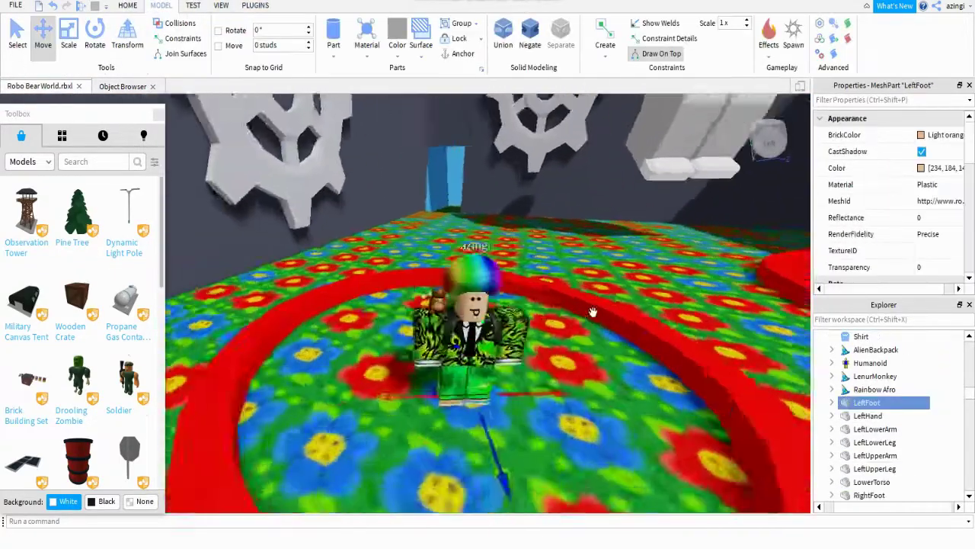
{"action": "left_click", "coordinate": [471, 335]}
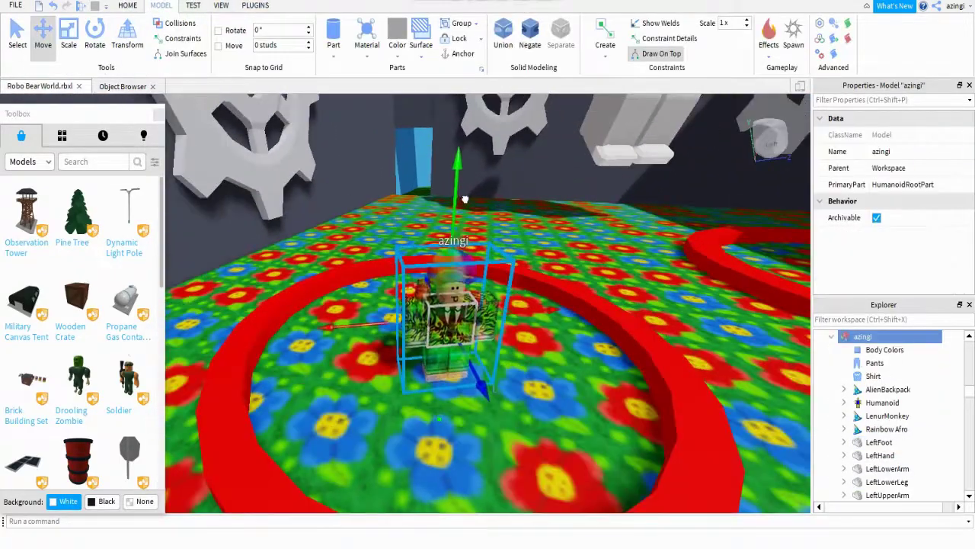
- Pose the avatar inside the red ring by selecting, moving and rotating its individual arm, hand, leg and foot parts
{"action": "left_click", "coordinate": [483, 422]}
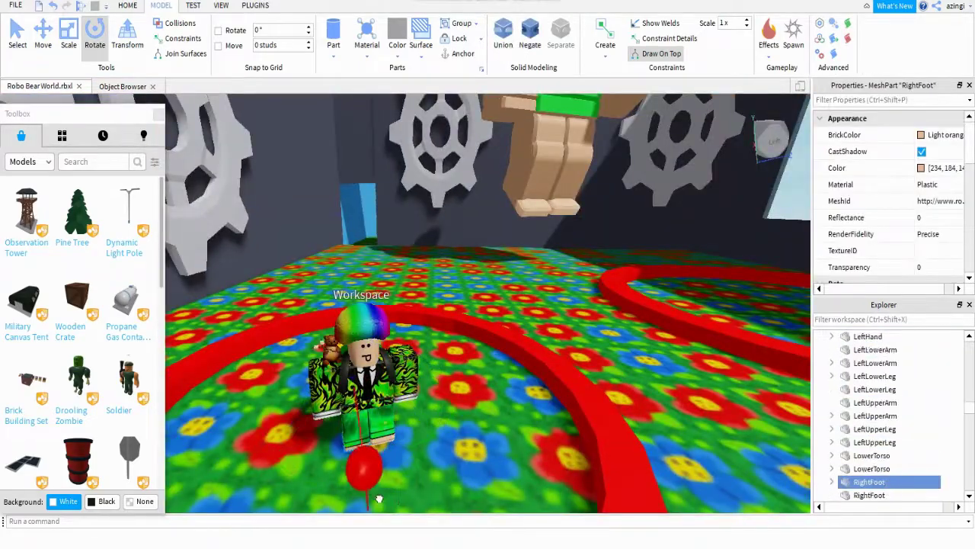
{"action": "left_click", "coordinate": [512, 386]}
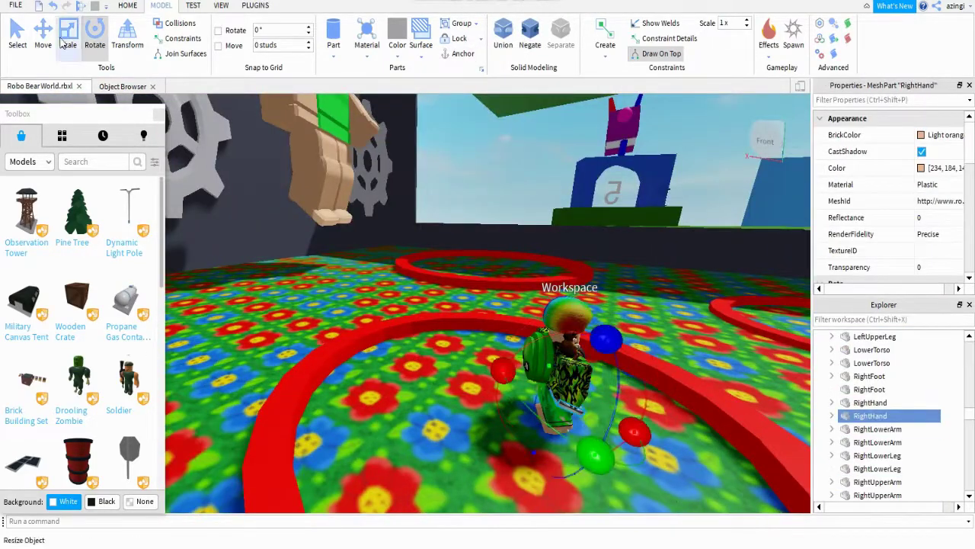
{"action": "key", "text": "ctrl+2"}
{"action": "key", "text": "ctrl+2"}
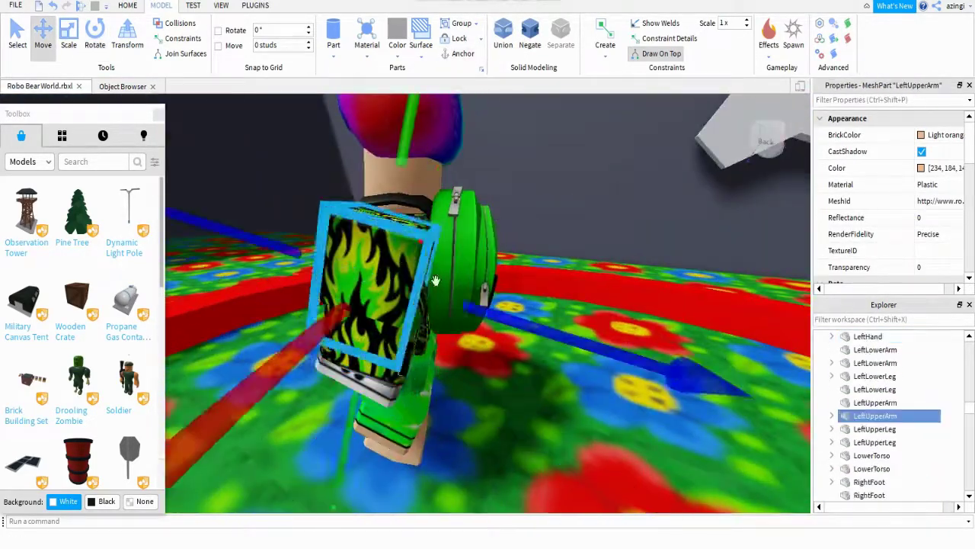
{"action": "left_click", "coordinate": [46, 44]}
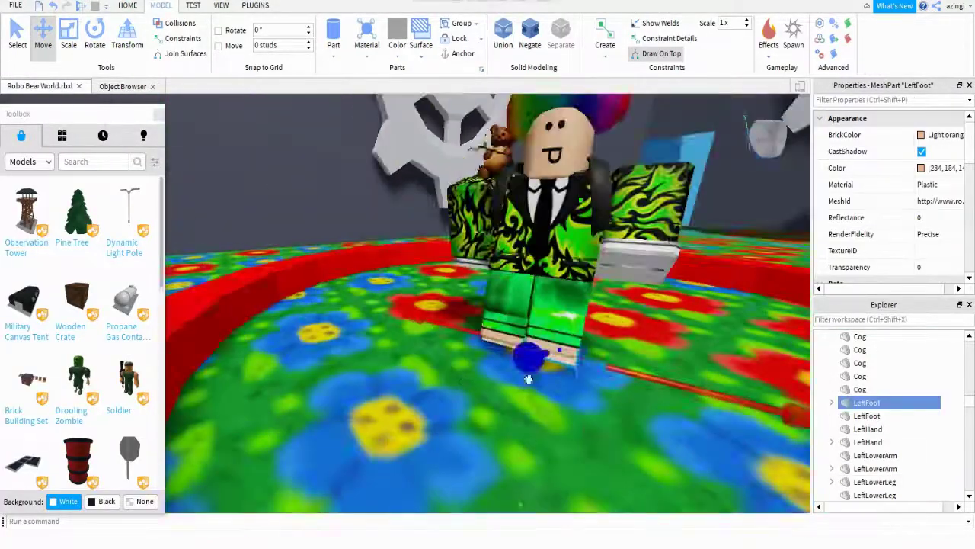
{"action": "left_click", "coordinate": [412, 320]}
{"action": "key", "text": "ctrl+4"}
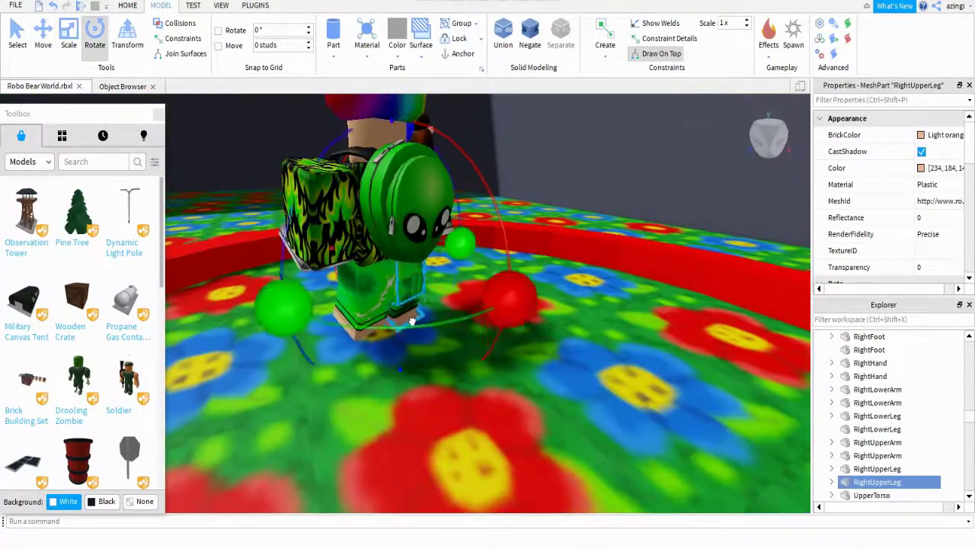
{"action": "right_click_drag", "start_coordinate": [409, 314], "coordinate": [534, 314]}
{"action": "left_click", "coordinate": [583, 314]}
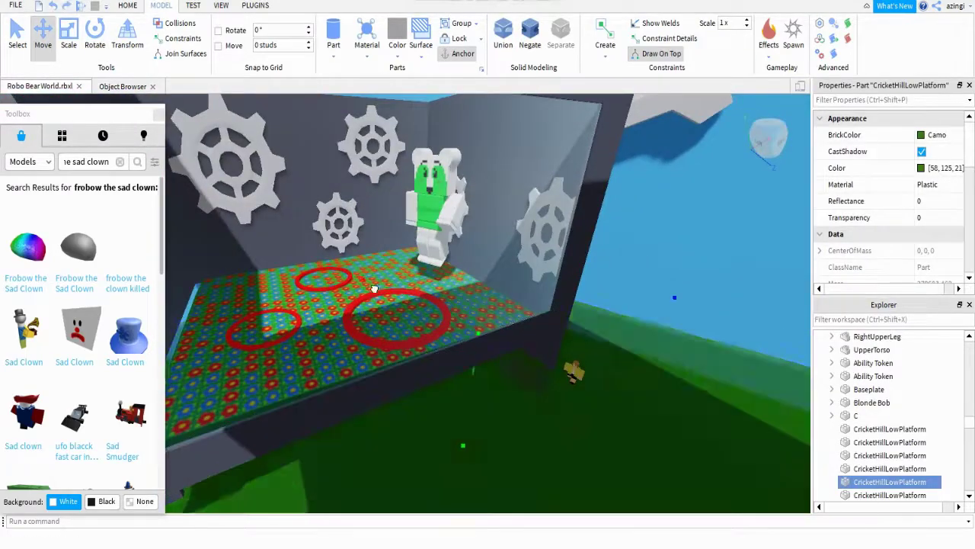
- Move the blond character model into the red ring near the bear and switch to moving the small red oval
{"action": "left_click", "coordinate": [488, 336]}
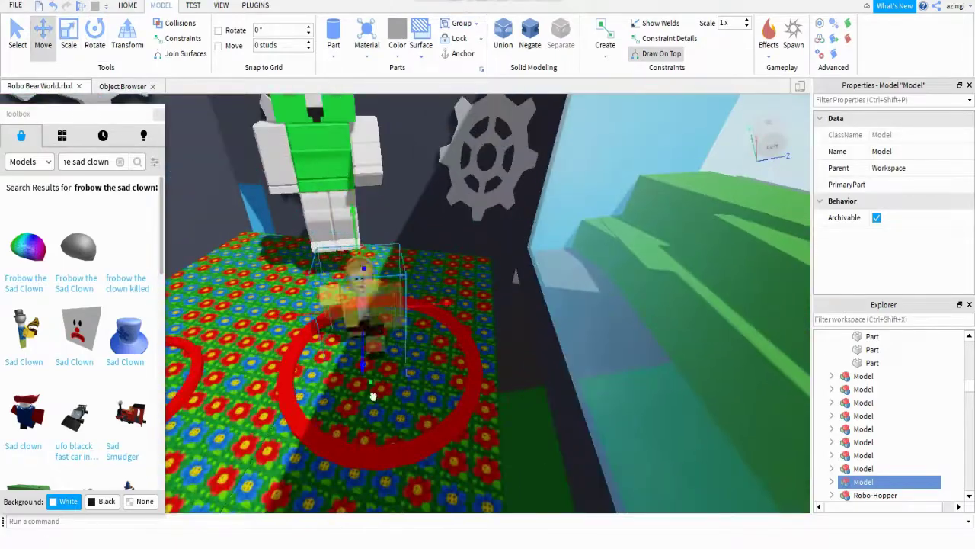
{"action": "right_click_drag", "start_coordinate": [364, 349], "coordinate": [525, 357]}
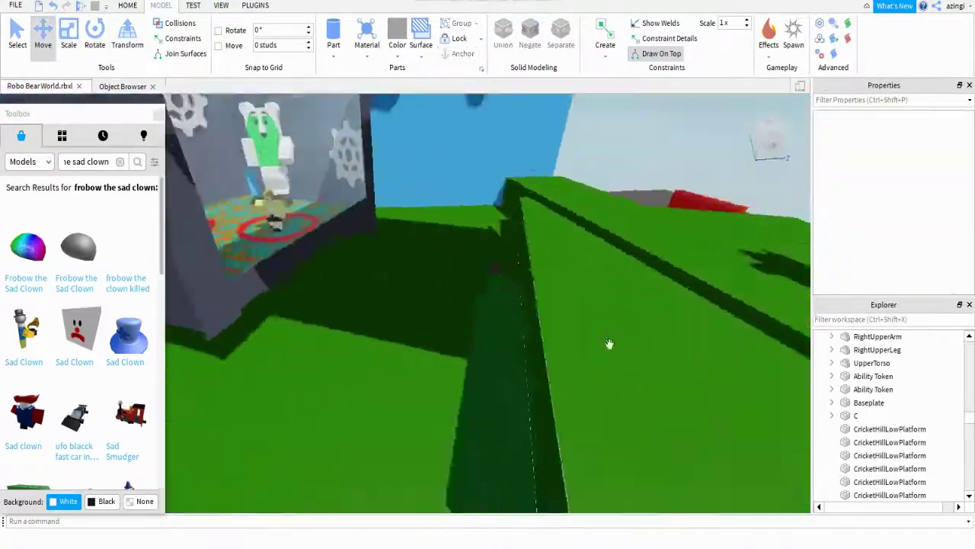
{"action": "left_click", "coordinate": [402, 292]}
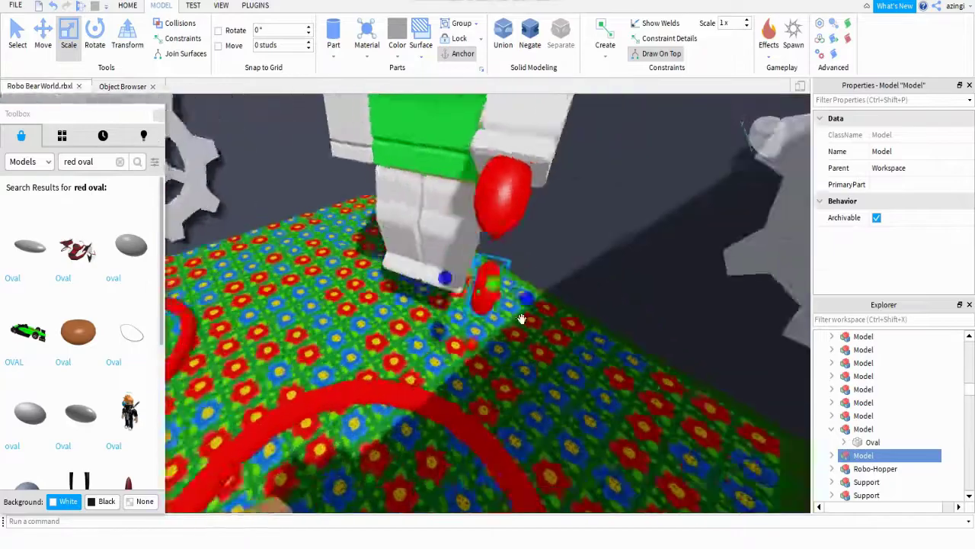
{"action": "key", "text": "ctrl+2"}
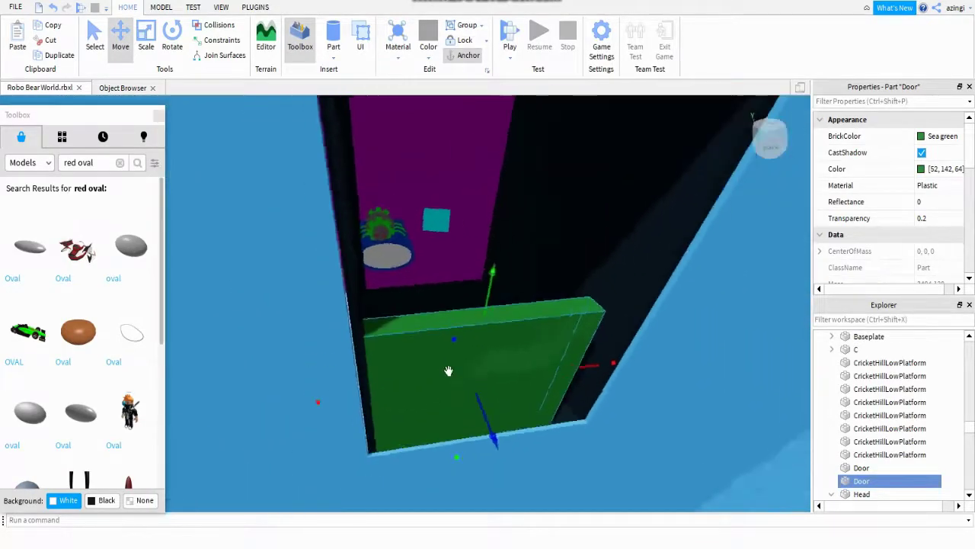
- Add another bee model from the Bee Swarm Simulator search results to the bees in the red ring
{"action": "left_click", "coordinate": [420, 283]}
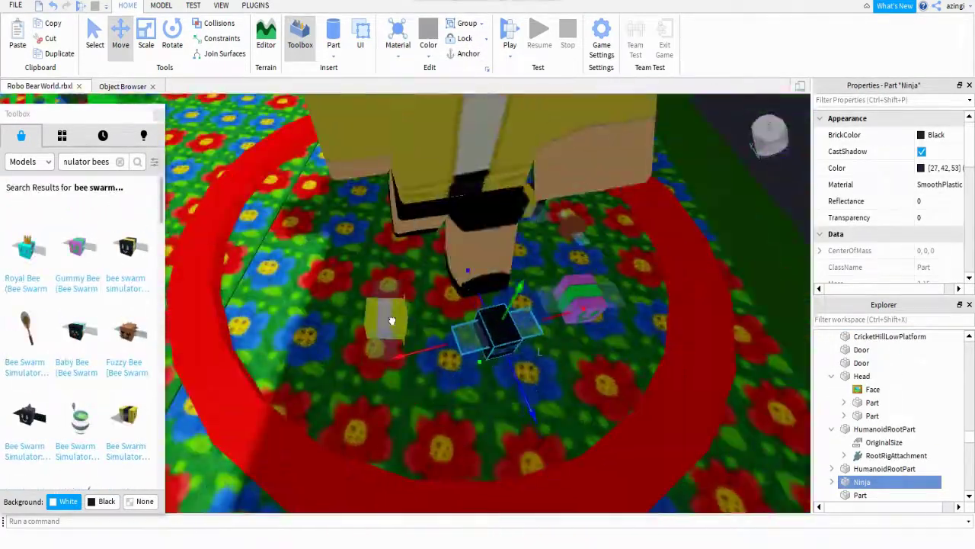
{"action": "scroll", "coordinate": [84, 305], "scroll_direction": "down", "scroll_amount": 3}
{"action": "left_click", "coordinate": [130, 228]}
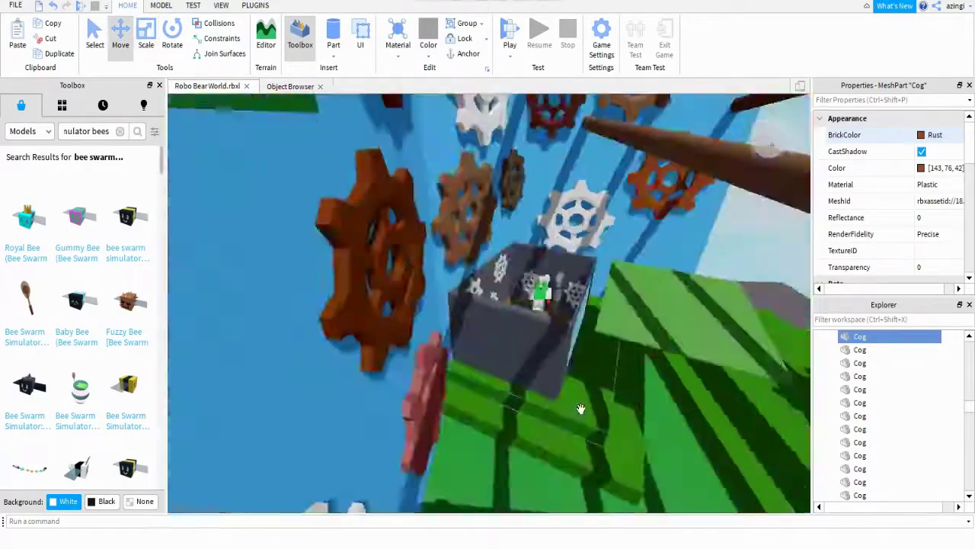
- Duplicate the short wooden ladder and position the copy against the green terrace wall
{"action": "key", "text": "ctrl+3"}
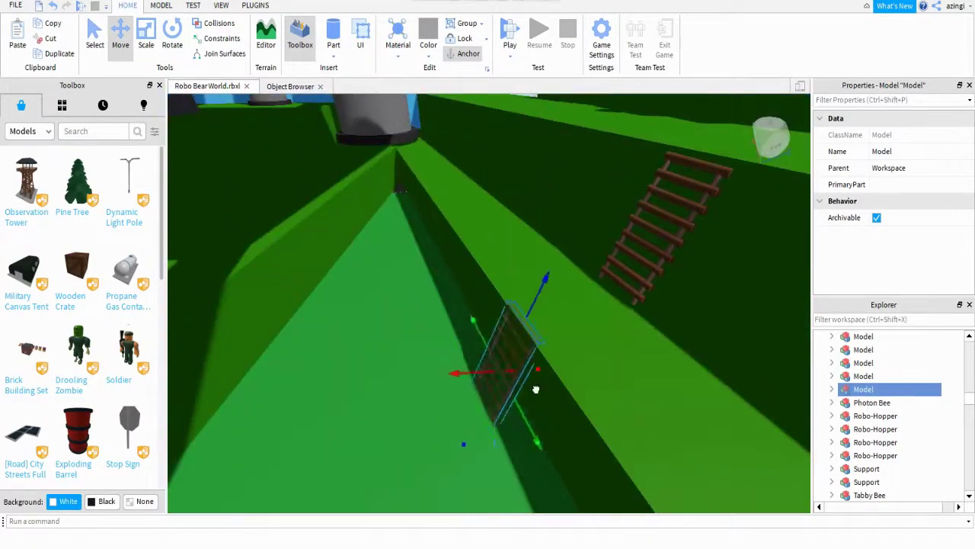
{"action": "left_click_drag", "start_coordinate": [537, 387], "coordinate": [582, 360]}
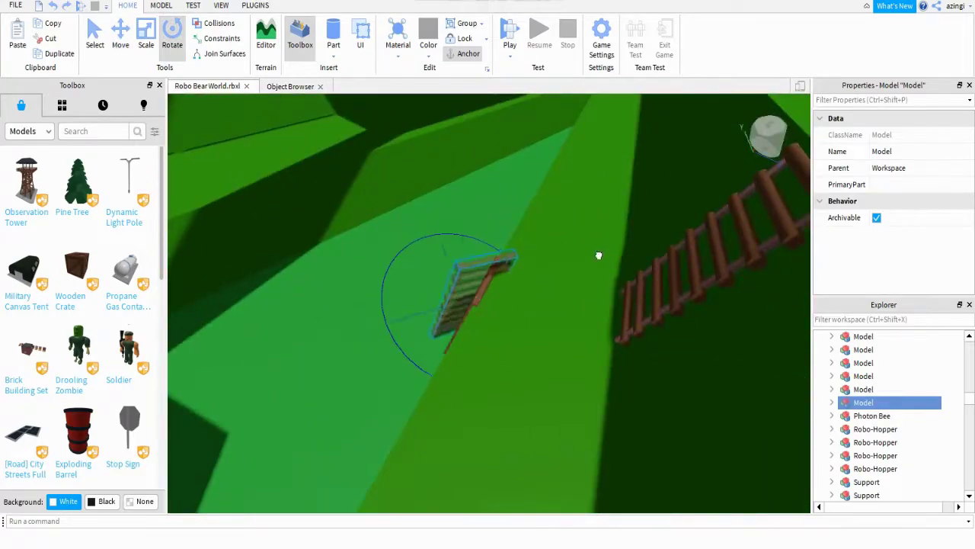
{"action": "right_click_drag", "start_coordinate": [250, 140], "coordinate": [579, 339]}
{"action": "key", "text": "ctrl+d"}
{"action": "key", "text": "ctrl+2"}
{"action": "right_click_drag", "start_coordinate": [355, 376], "coordinate": [601, 349]}
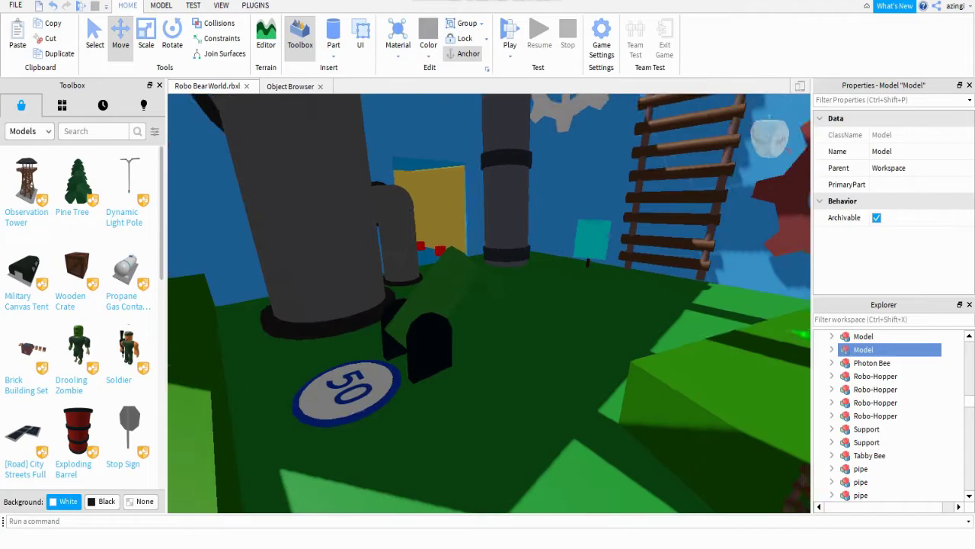
- Position the Shop word model on the blue wall above the yellow shop opening
{"action": "left_click", "coordinate": [403, 307]}
{"action": "right_click_drag", "start_coordinate": [403, 307], "coordinate": [446, 262]}
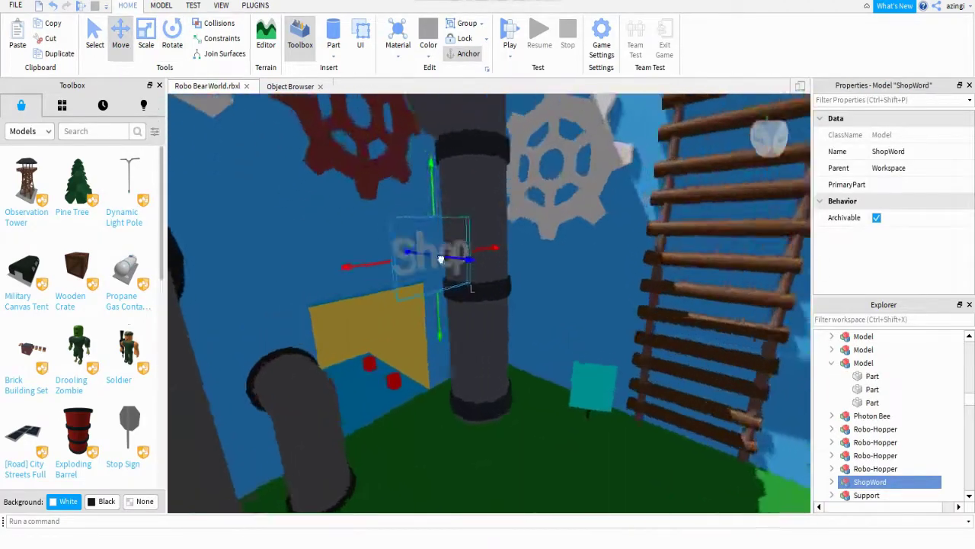
{"action": "key", "text": "f"}
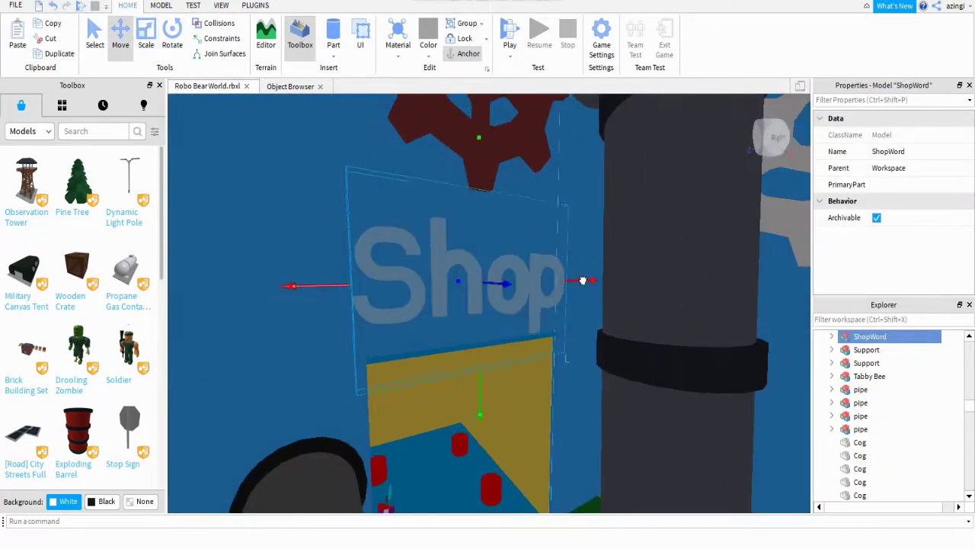
{"action": "right_click_drag", "start_coordinate": [581, 280], "coordinate": [555, 413]}
{"action": "left_click", "coordinate": [554, 413]}
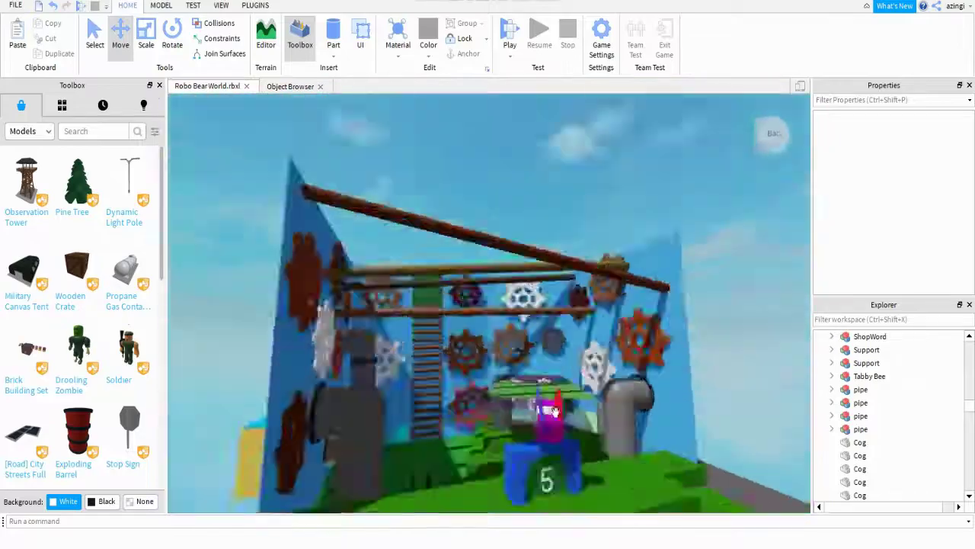
- Select the Smoky grey part at the blue wall for scaling and open its BrickColor choices
{"action": "left_click", "coordinate": [555, 412]}
{"action": "left_click", "coordinate": [501, 313]}
{"action": "left_click", "coordinate": [146, 38]}
{"action": "scroll", "coordinate": [461, 316], "scroll_direction": "up", "scroll_amount": 5}
{"action": "left_click", "coordinate": [542, 342]}
{"action": "left_click", "coordinate": [526, 254]}
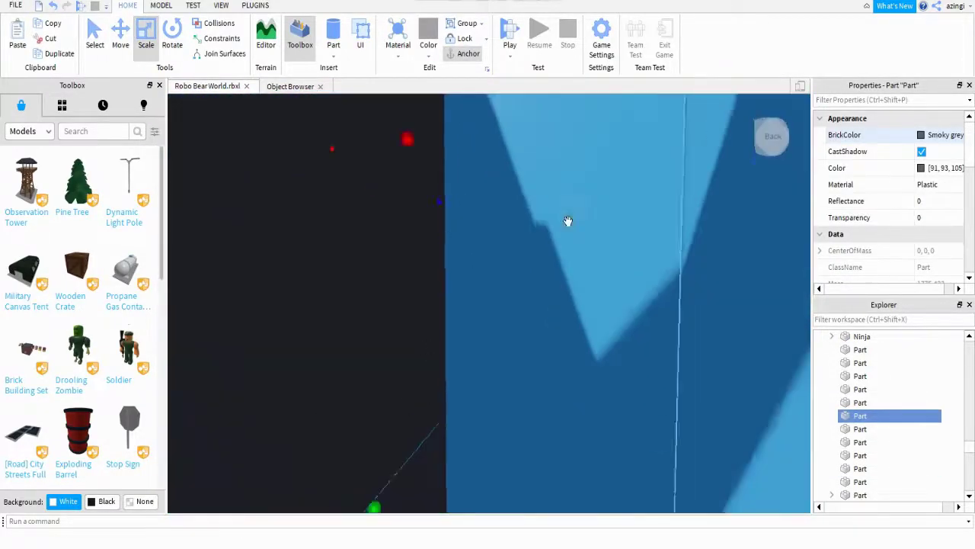
{"action": "scroll", "coordinate": [568, 221], "scroll_direction": "down", "scroll_amount": 5}
{"action": "left_click", "coordinate": [666, 277]}
{"action": "left_click", "coordinate": [945, 135]}
{"action": "left_click", "coordinate": [648, 223]}
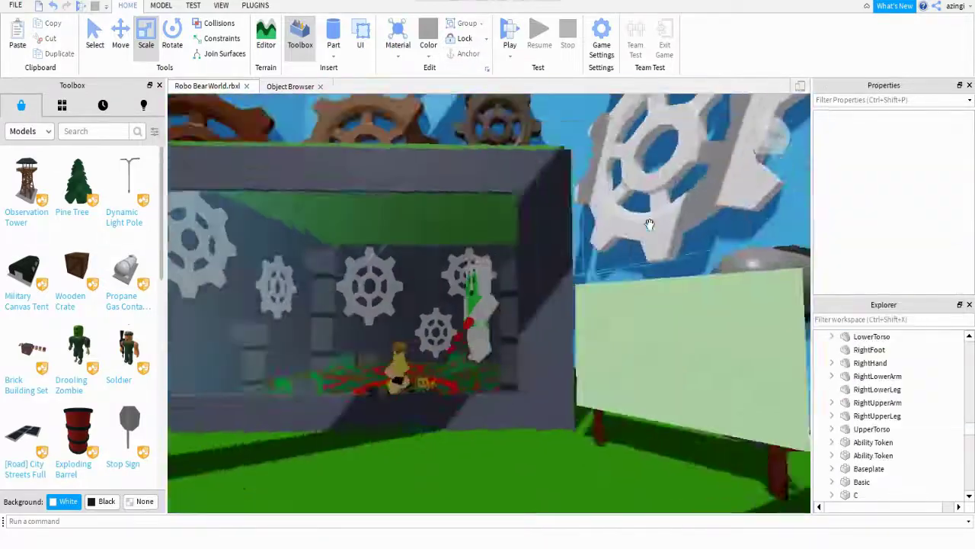
- Search the models for light, insert the yellow light at the foot of the blue wall and duplicate it
{"action": "left_click", "coordinate": [92, 134]}
{"action": "type", "text": "light"}
{"action": "key", "text": "Return"}
{"action": "left_click", "coordinate": [31, 221]}
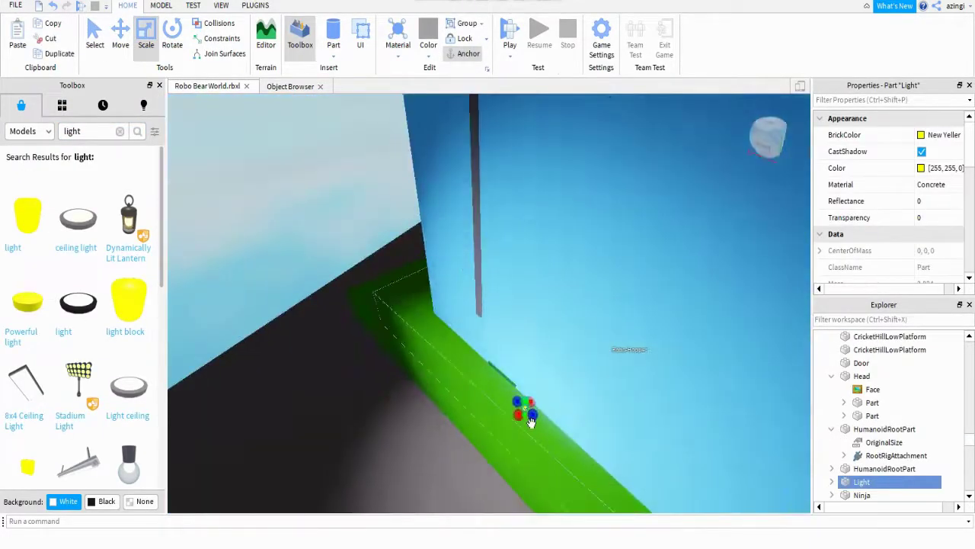
{"action": "key", "text": "ctrl+d"}
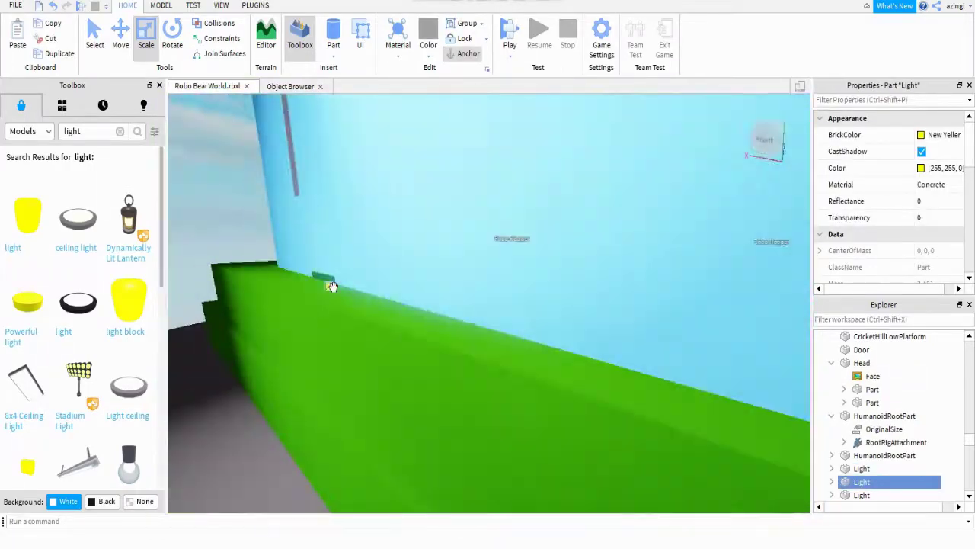
- Move a light copy along the blue wall to brighten another stretch of it
{"action": "right_click_drag", "start_coordinate": [331, 286], "coordinate": [493, 213]}
{"action": "left_click", "coordinate": [493, 212]}
{"action": "key", "text": "ctrl+2"}
{"action": "right_click_drag", "start_coordinate": [502, 361], "coordinate": [548, 265]}
{"action": "left_click", "coordinate": [549, 265]}
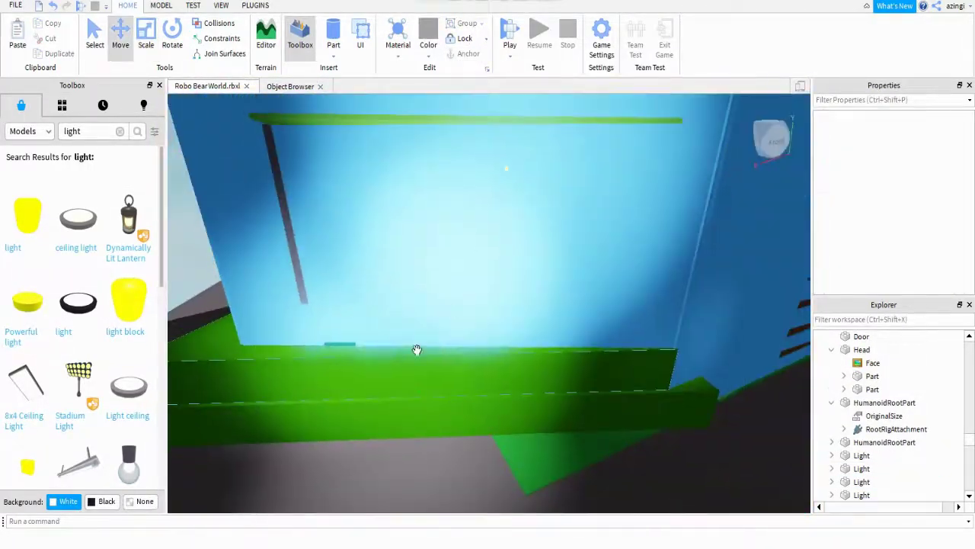
- Spread further light copies over the dark patches of the blue wall above the green ledge
{"action": "left_click", "coordinate": [427, 338]}
{"action": "left_click", "coordinate": [446, 206]}
{"action": "right_click_drag", "start_coordinate": [428, 338], "coordinate": [617, 265]}
{"action": "left_click", "coordinate": [617, 265]}
{"action": "left_click", "coordinate": [490, 398]}
{"action": "right_click_drag", "start_coordinate": [526, 245], "coordinate": [516, 330]}
- Select the lights at the adjoining blue wall and switch to scaling them
{"action": "key", "text": "ctrl+1"}
{"action": "left_click", "coordinate": [348, 400]}
{"action": "left_click", "coordinate": [515, 329]}
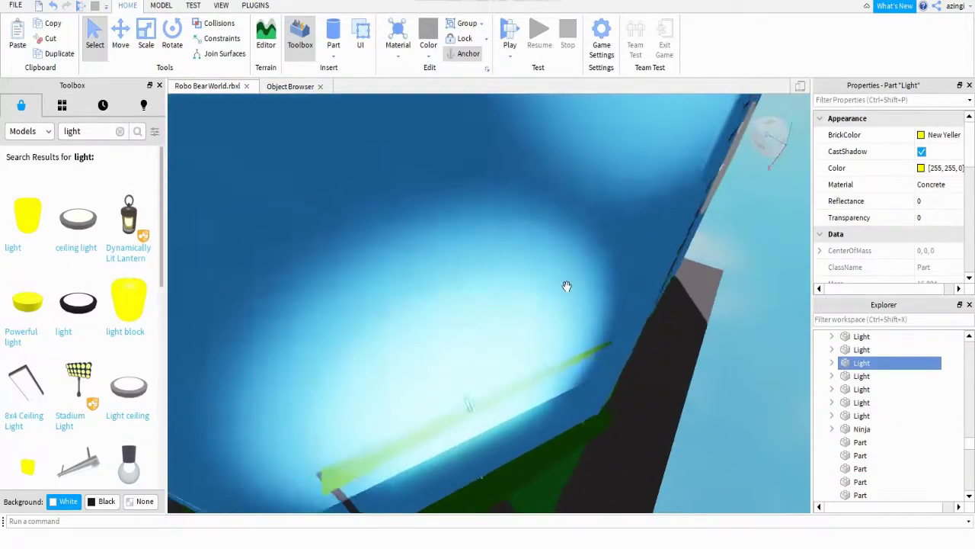
{"action": "left_click", "coordinate": [642, 312]}
{"action": "right_click_drag", "start_coordinate": [549, 464], "coordinate": [549, 326]}
{"action": "key", "text": "ctrl+3"}
{"action": "left_click", "coordinate": [531, 233]}
{"action": "left_click", "coordinate": [549, 325]}
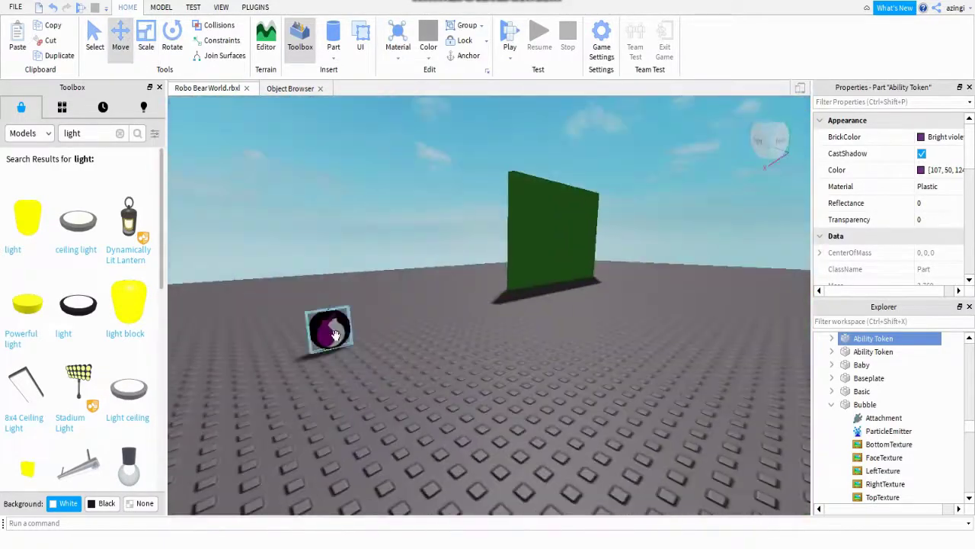
- Move the ability tokens from the baseplate onto the green floor beside the grey pipe
{"action": "right_click_drag", "start_coordinate": [335, 334], "coordinate": [426, 369]}
{"action": "left_click", "coordinate": [426, 369]}
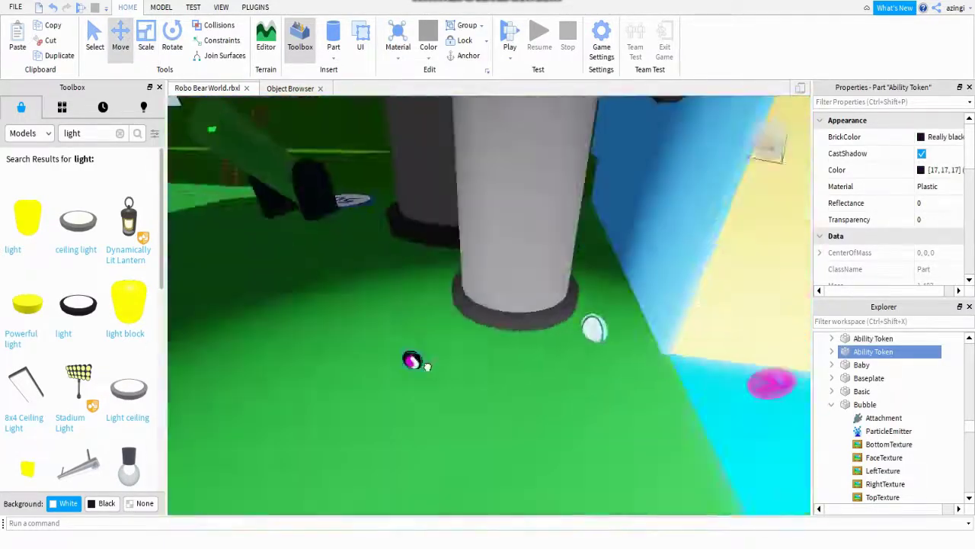
{"action": "right_click_drag", "start_coordinate": [480, 156], "coordinate": [484, 263]}
{"action": "left_click", "coordinate": [484, 263]}
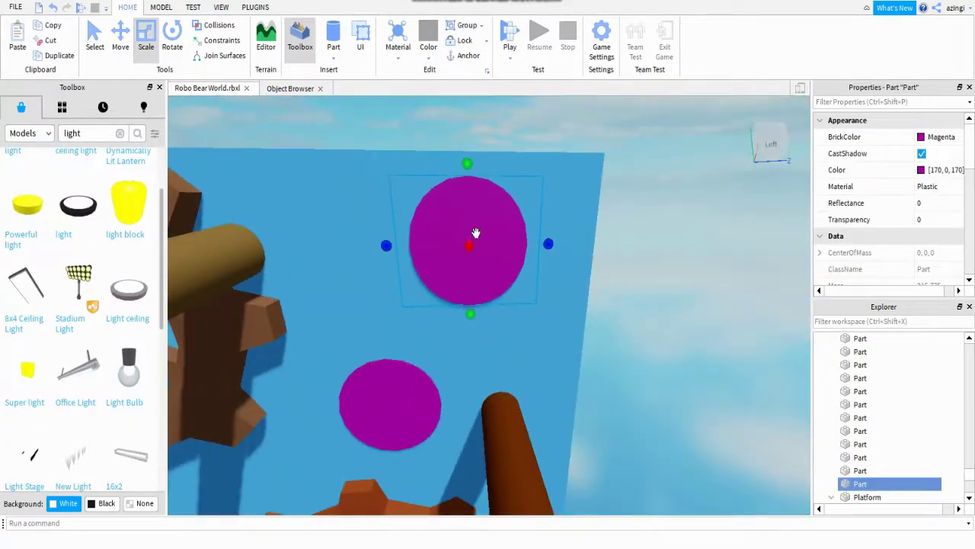
- Place magenta discs on the blue wall between the dark brown and white cogs
{"action": "right_click_drag", "start_coordinate": [476, 232], "coordinate": [442, 385]}
{"action": "key", "text": "ctrl+2"}
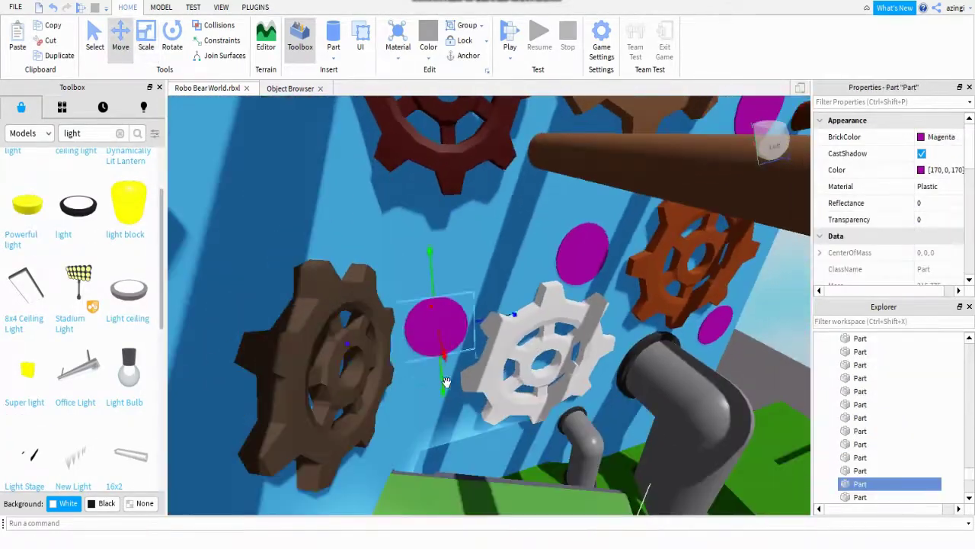
{"action": "right_click_drag", "start_coordinate": [563, 272], "coordinate": [639, 446]}
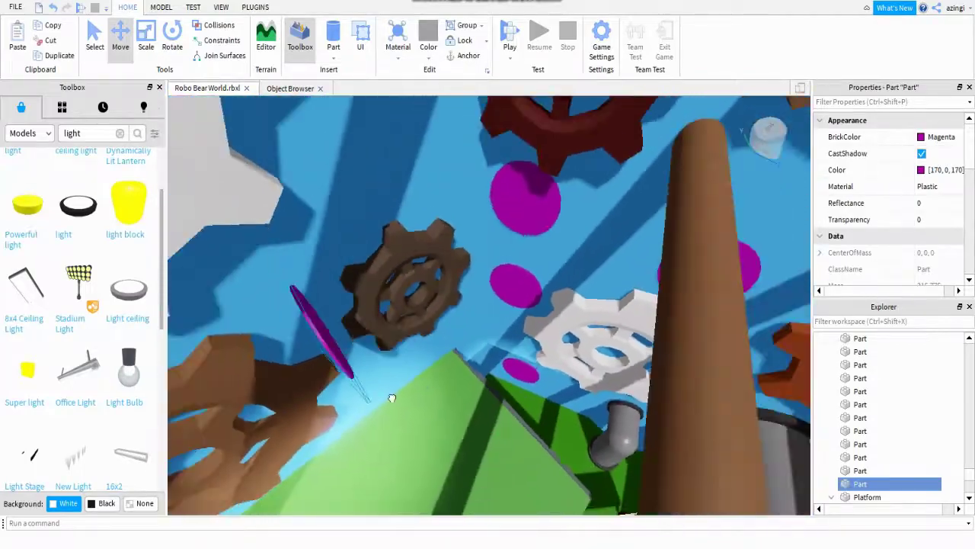
- Rotate the magenta disc to lie flat on the adjoining blue wall and place it beside the large white cog
{"action": "right_click_drag", "start_coordinate": [392, 398], "coordinate": [388, 218]}
{"action": "key", "text": "ctrl+4"}
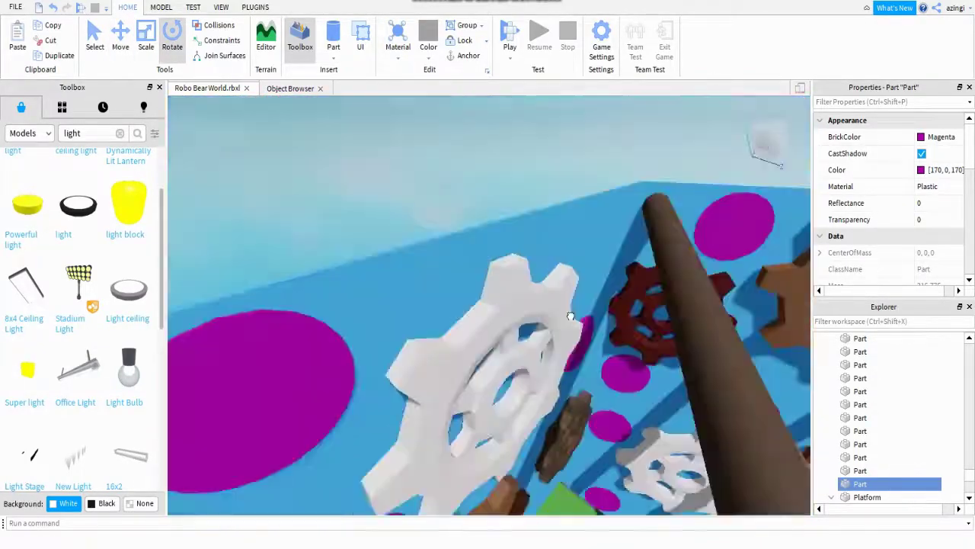
{"action": "right_click_drag", "start_coordinate": [571, 315], "coordinate": [606, 305]}
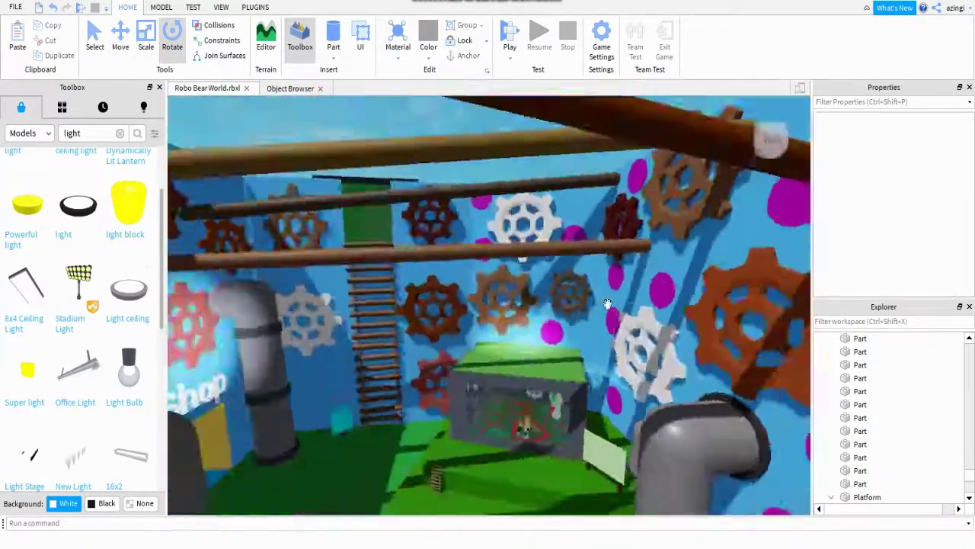
{"action": "left_click", "coordinate": [587, 366]}
{"action": "right_click_drag", "start_coordinate": [587, 365], "coordinate": [636, 232]}
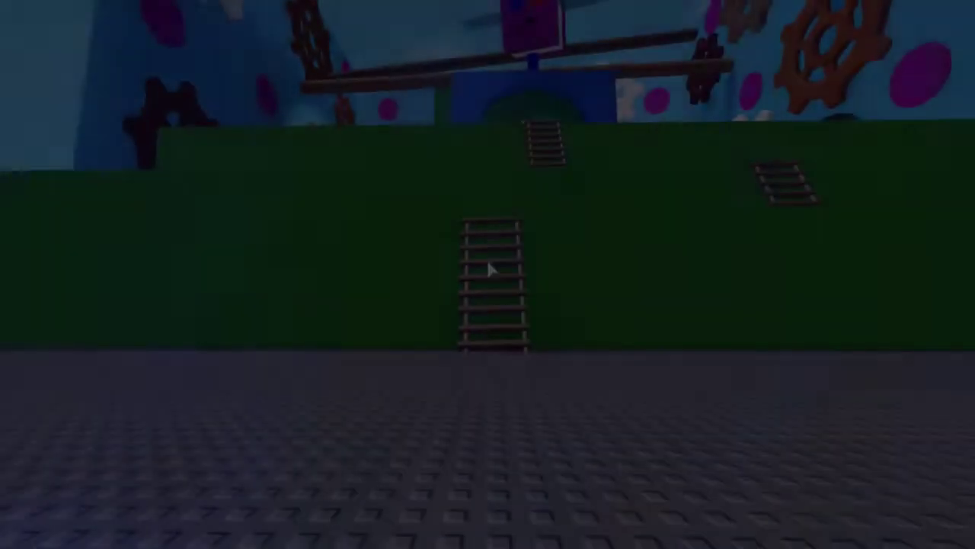
- Walk up the ladders and through the gate marked 5 to inspect the finished Robo Bear area
{"action": "key", "text": "w"}
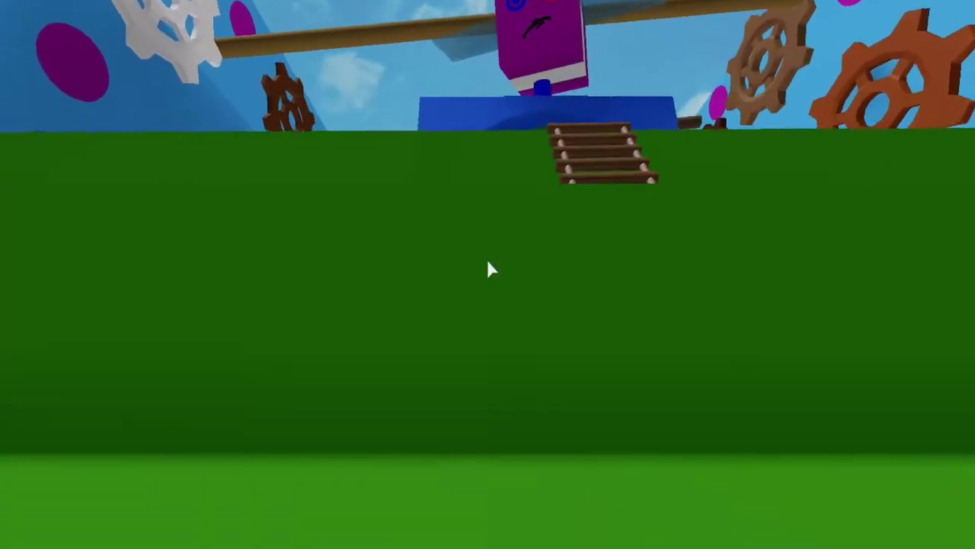
{"action": "key", "text": "w"}
{"action": "key", "text": "w"}
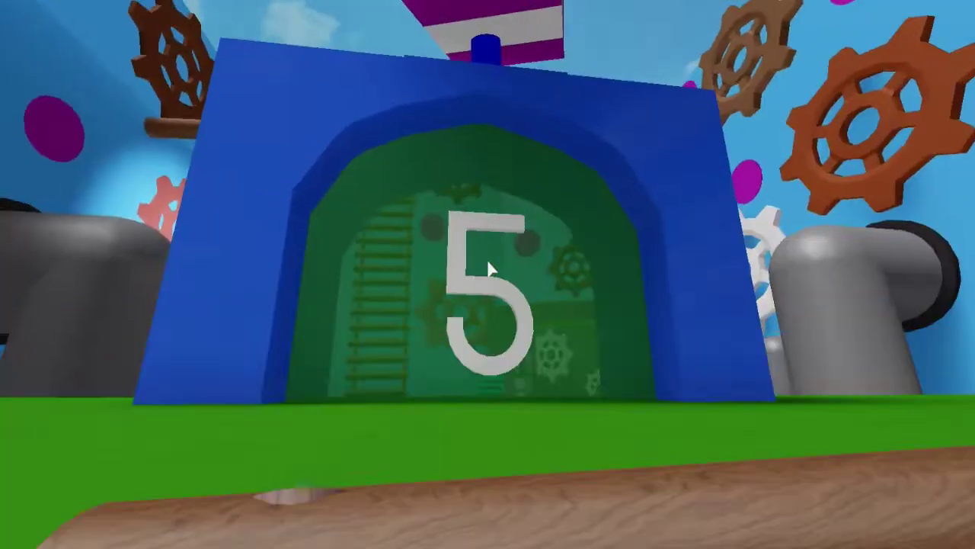
{"action": "key", "text": "w"}
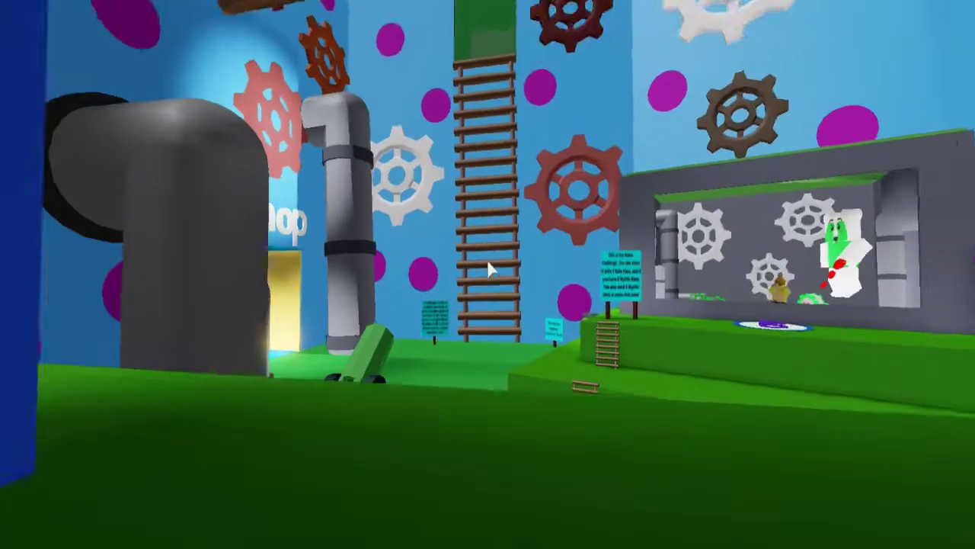
- Walk past the grey pipe and into the shop to inspect the Omega Bee display, its ability tokens and its sign
{"action": "key", "text": "w"}
{"action": "key", "text": "w"}
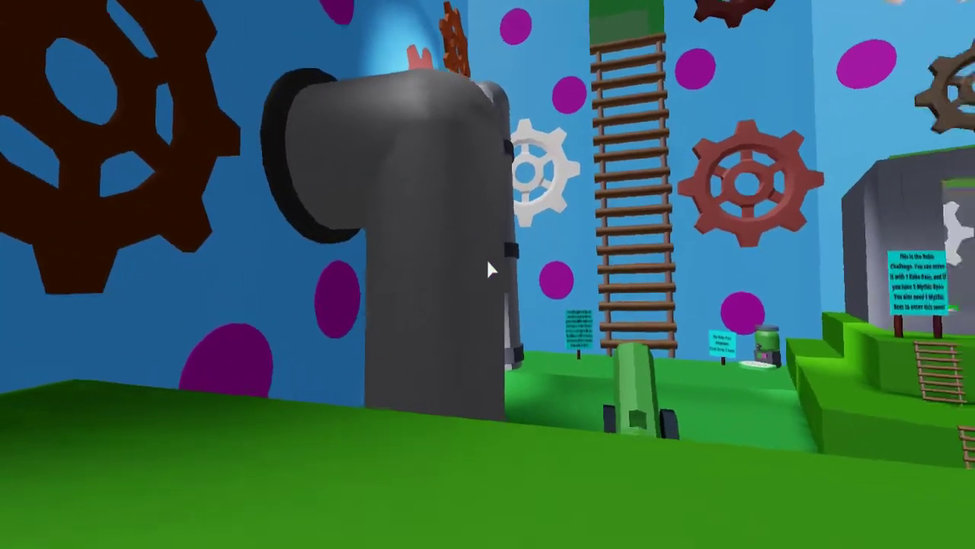
{"action": "key", "text": "w"}
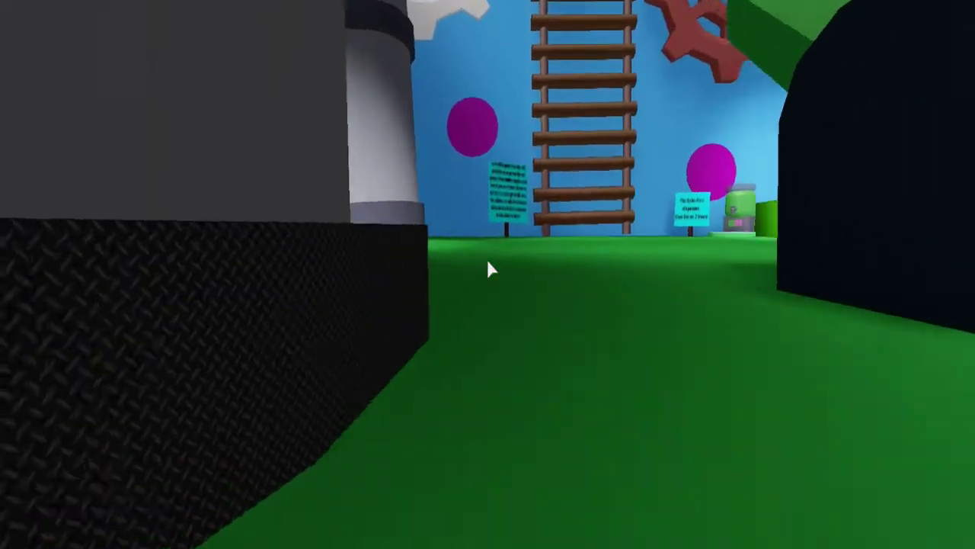
{"action": "key", "text": "w"}
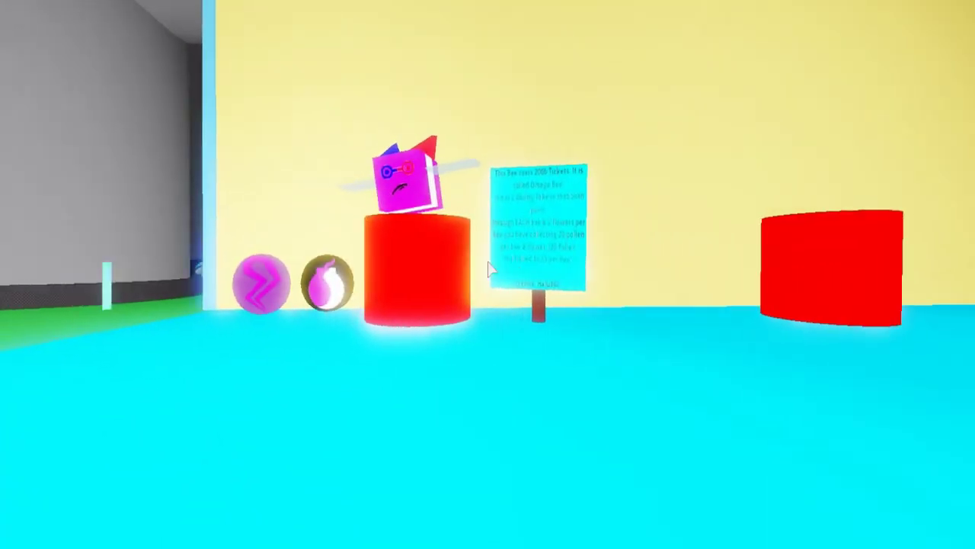
{"action": "key", "text": "w"}
{"action": "key", "text": "d"}
{"action": "key", "text": "w"}
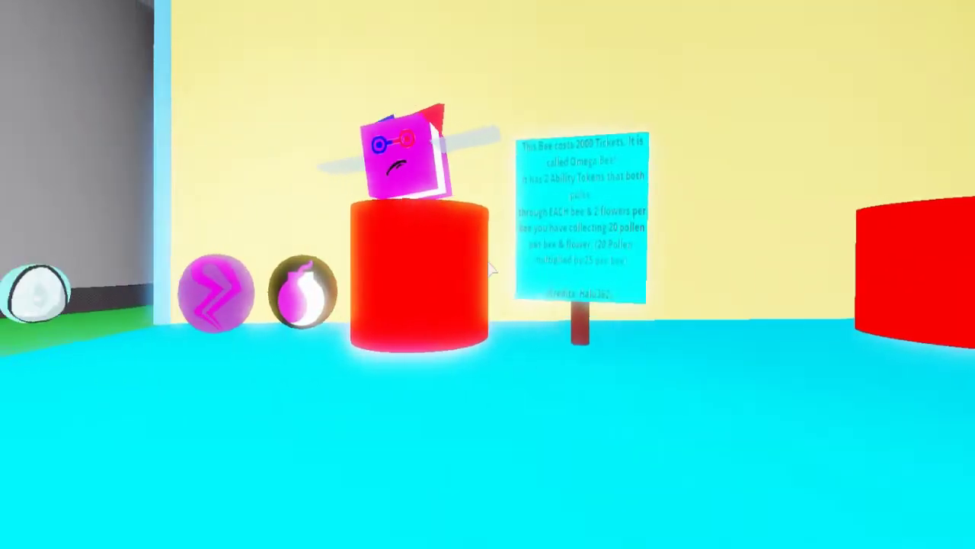
- Walk out of the shop and across the green floor to inspect the Robo-Pass dispenser and its sign
{"action": "key", "text": "w"}
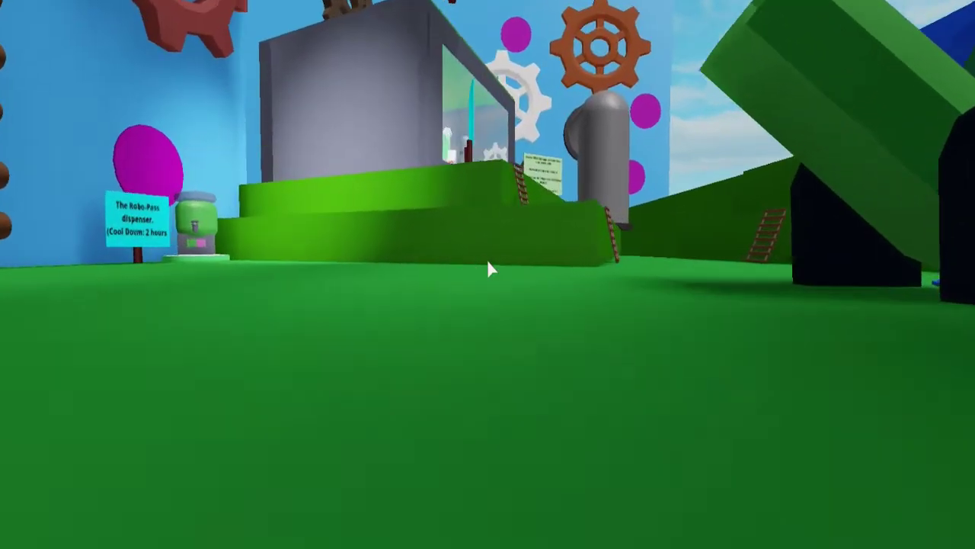
{"action": "key", "text": "w"}
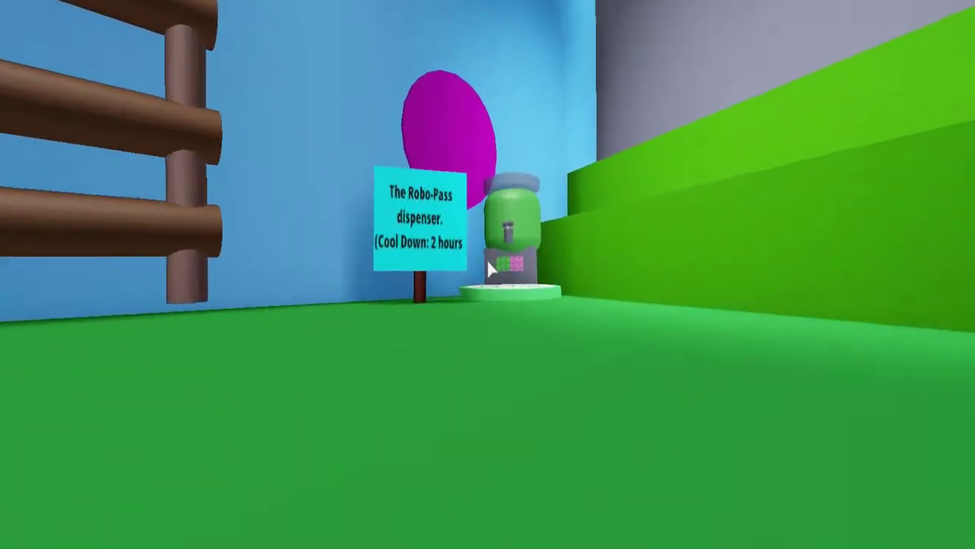
{"action": "key", "text": "s"}
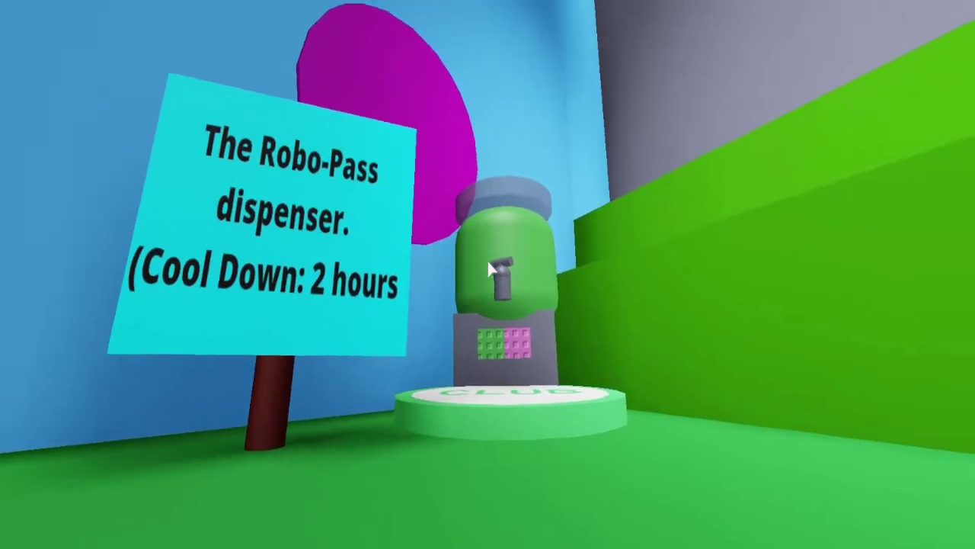
- Walk along the green terrace to the round pad marked 50 and view the green cannon from behind
{"action": "key", "text": "w"}
{"action": "key", "text": "Right"}
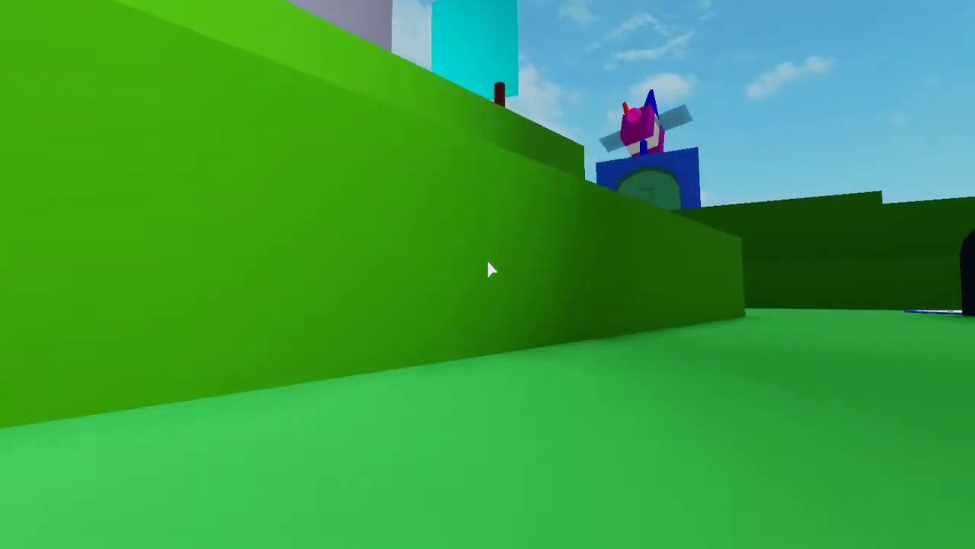
{"action": "key", "text": "w"}
{"action": "key", "text": "Right"}
{"action": "key", "text": "w"}
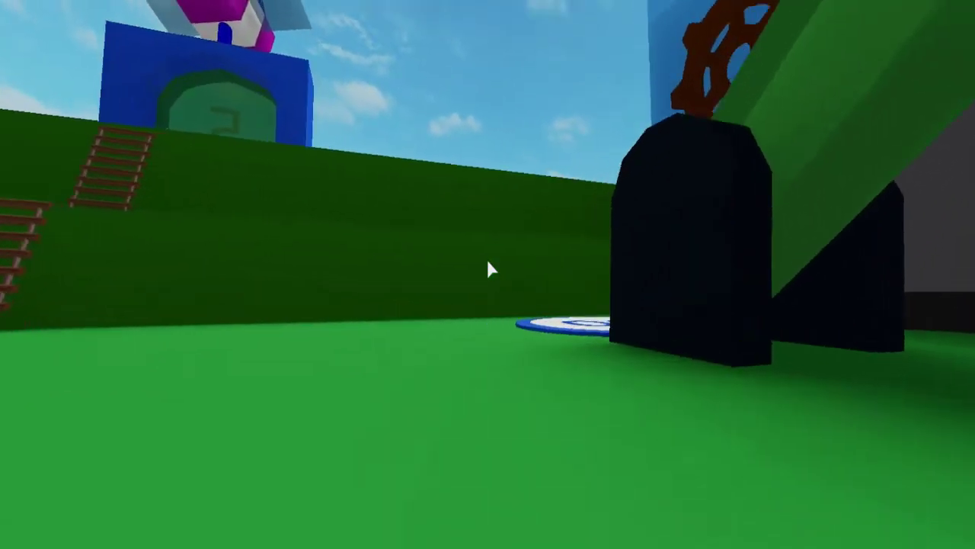
{"action": "key", "text": "Right"}
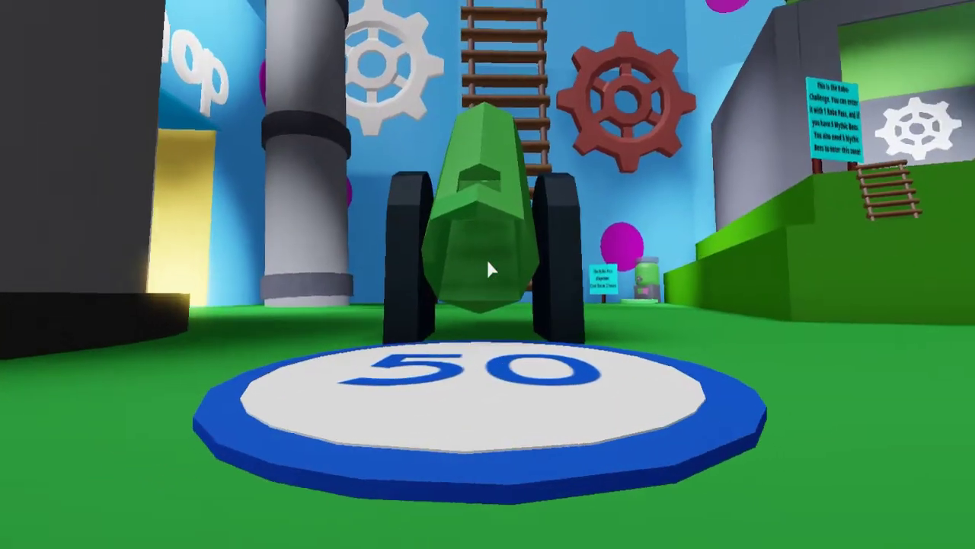
- Climb the ladder to the Robo Challenge room and read its entry sign and the score board beside it
{"action": "key", "text": "w"}
{"action": "key", "text": "w"}
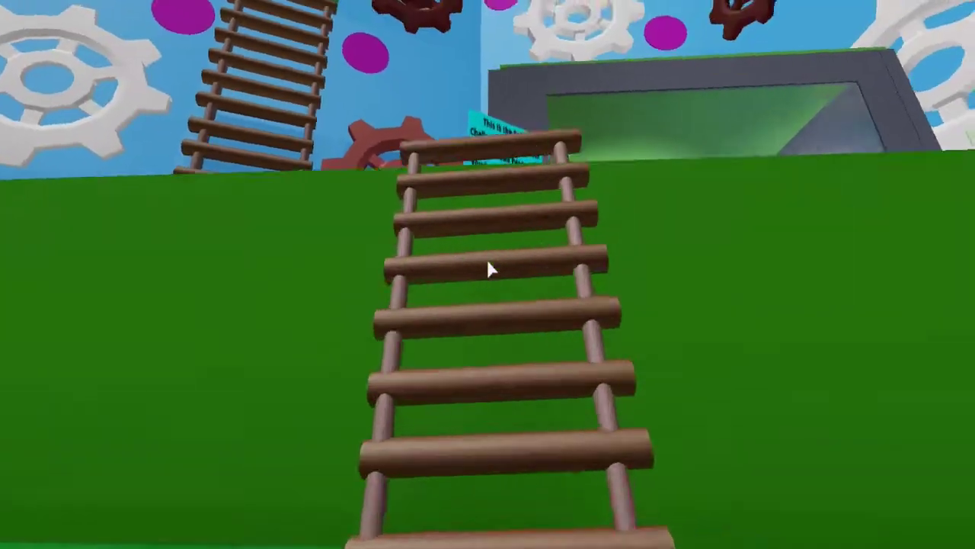
{"action": "key", "text": "w"}
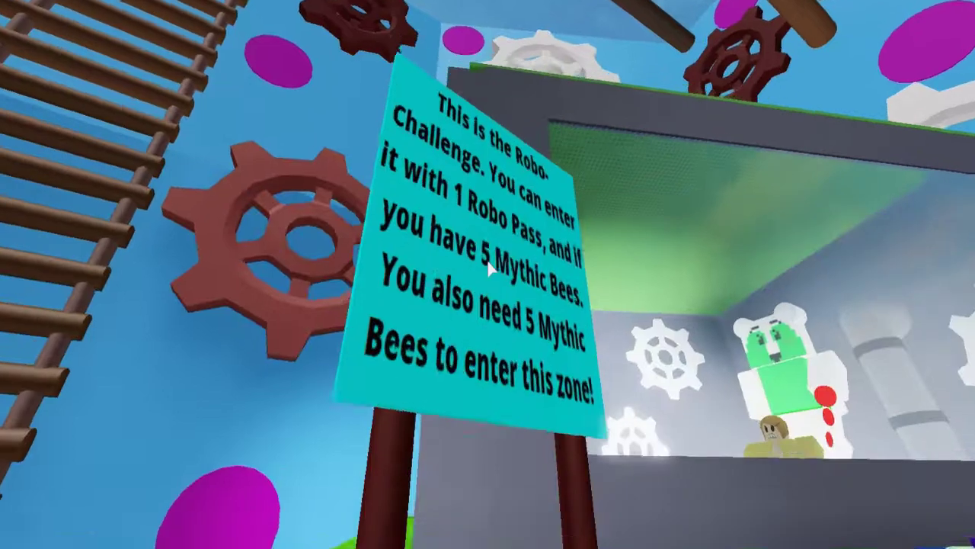
{"action": "key", "text": "w"}
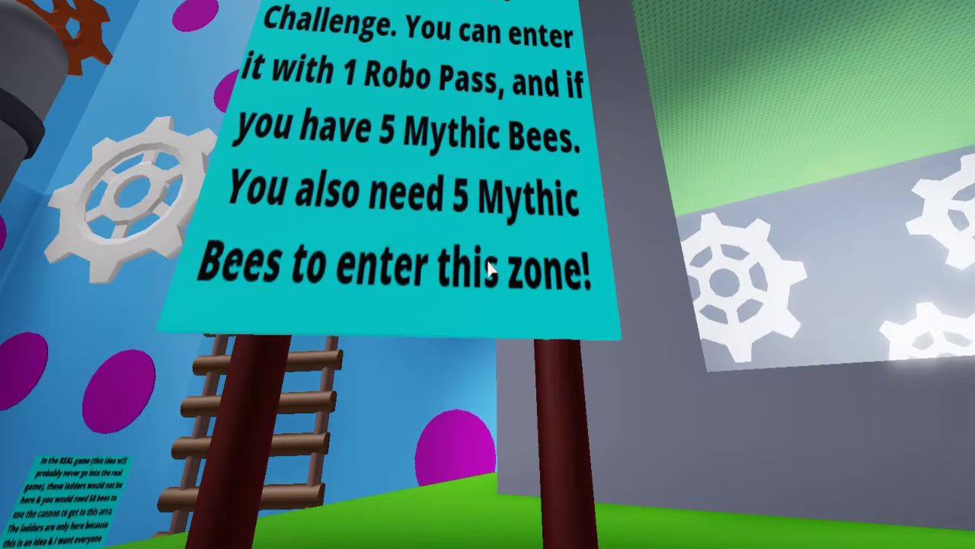
{"action": "key", "text": "w"}
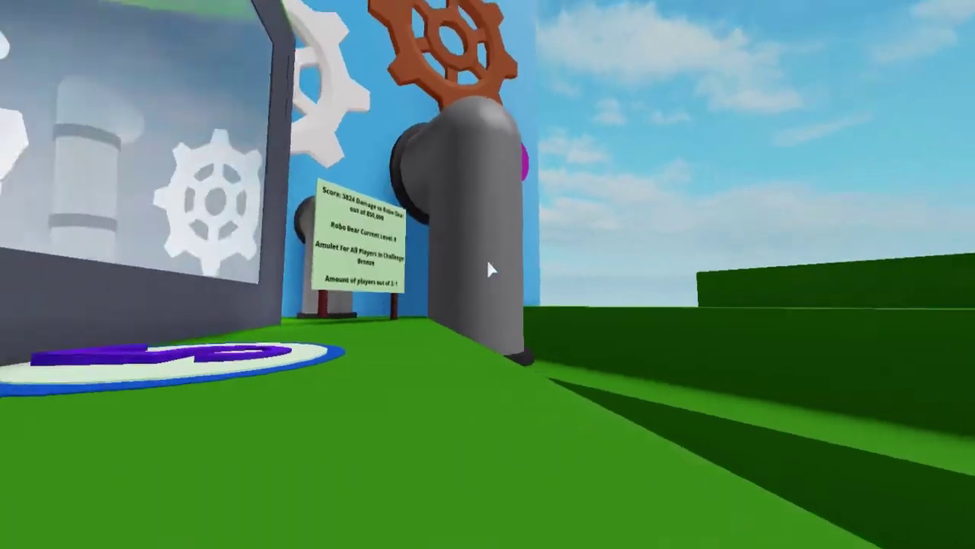
{"action": "key", "text": "w"}
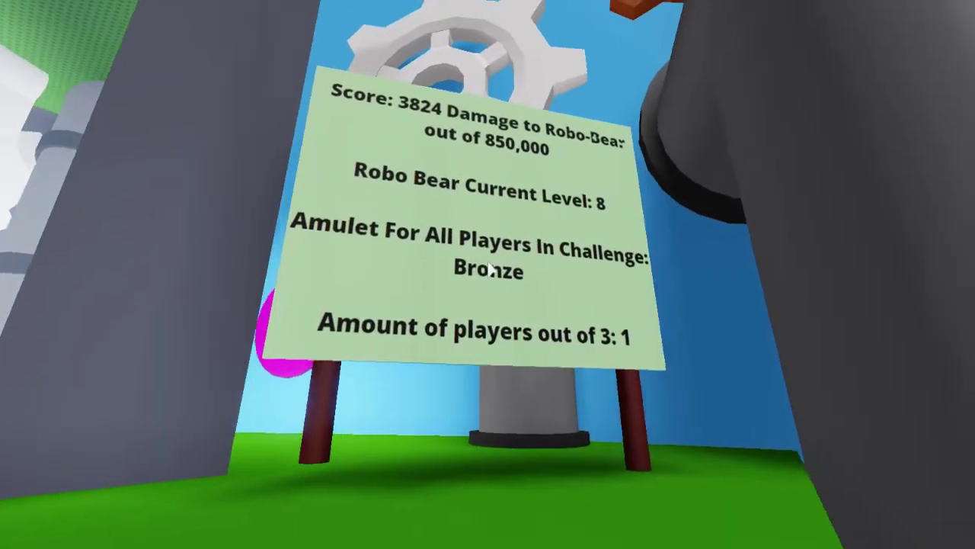